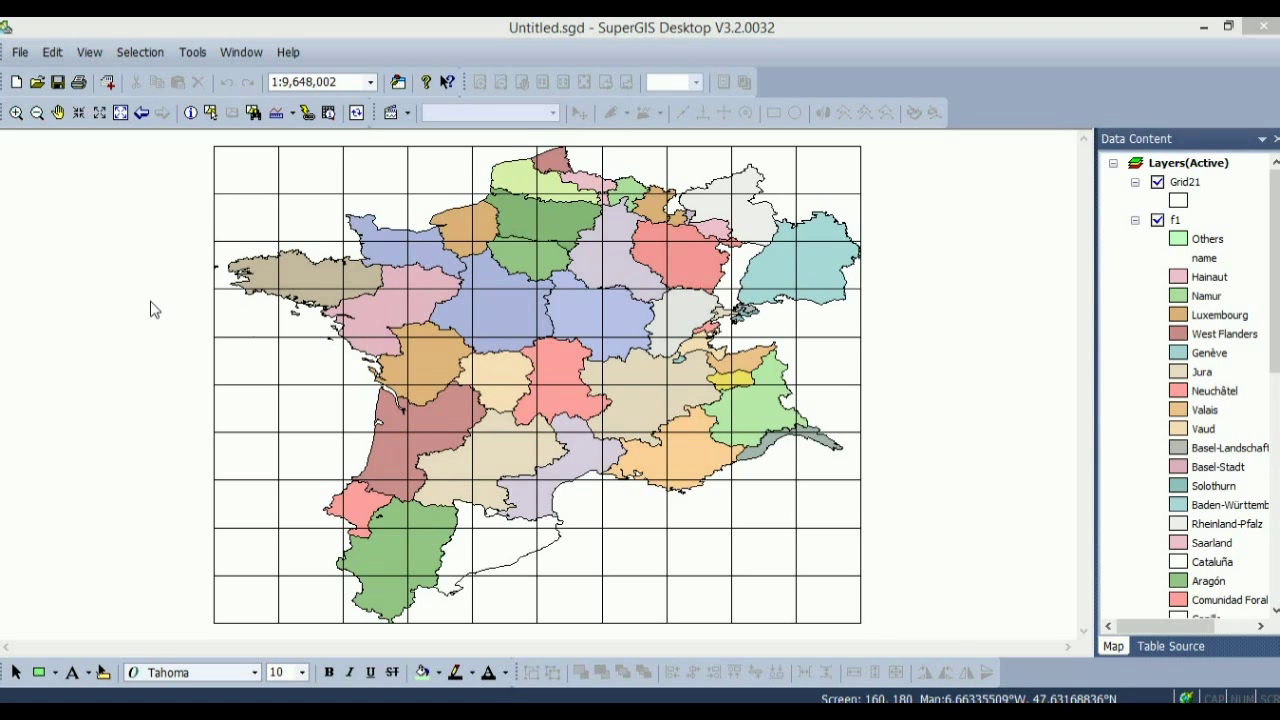
Switch to the layout view and apply the standard landscape template with a blue title bar and stacked boxes beside the map
click(94, 57)
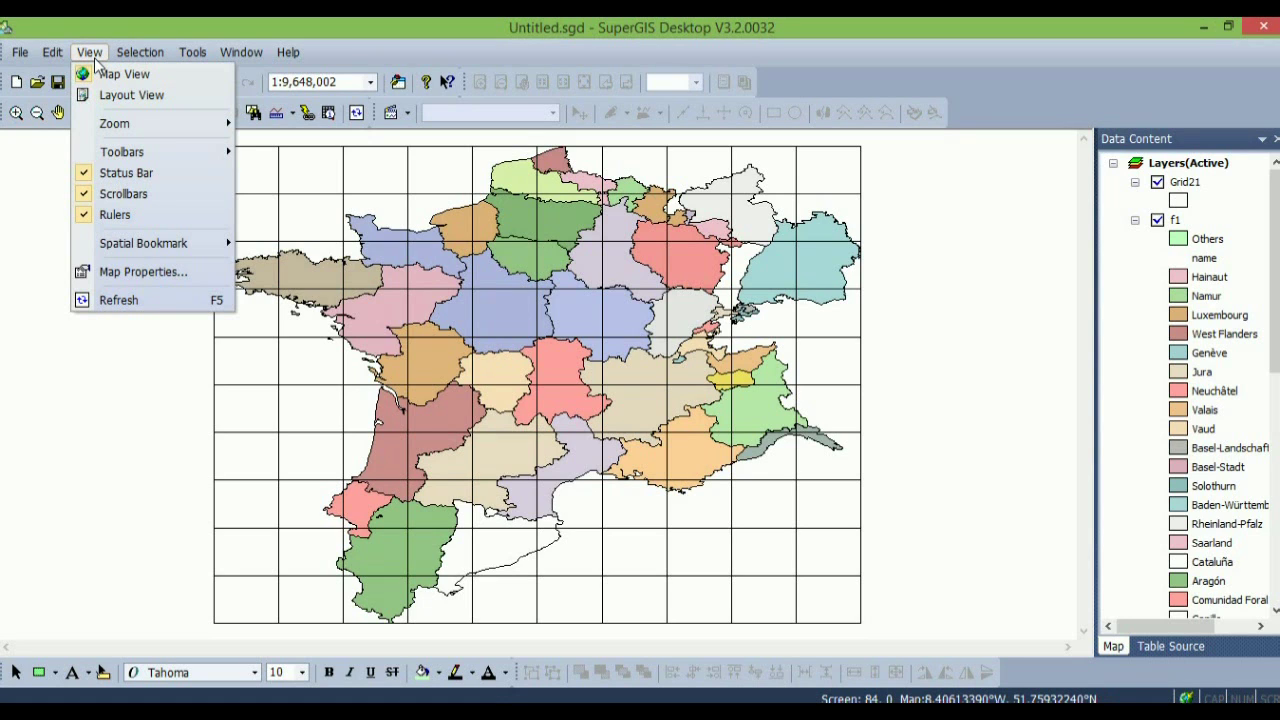
click(145, 100)
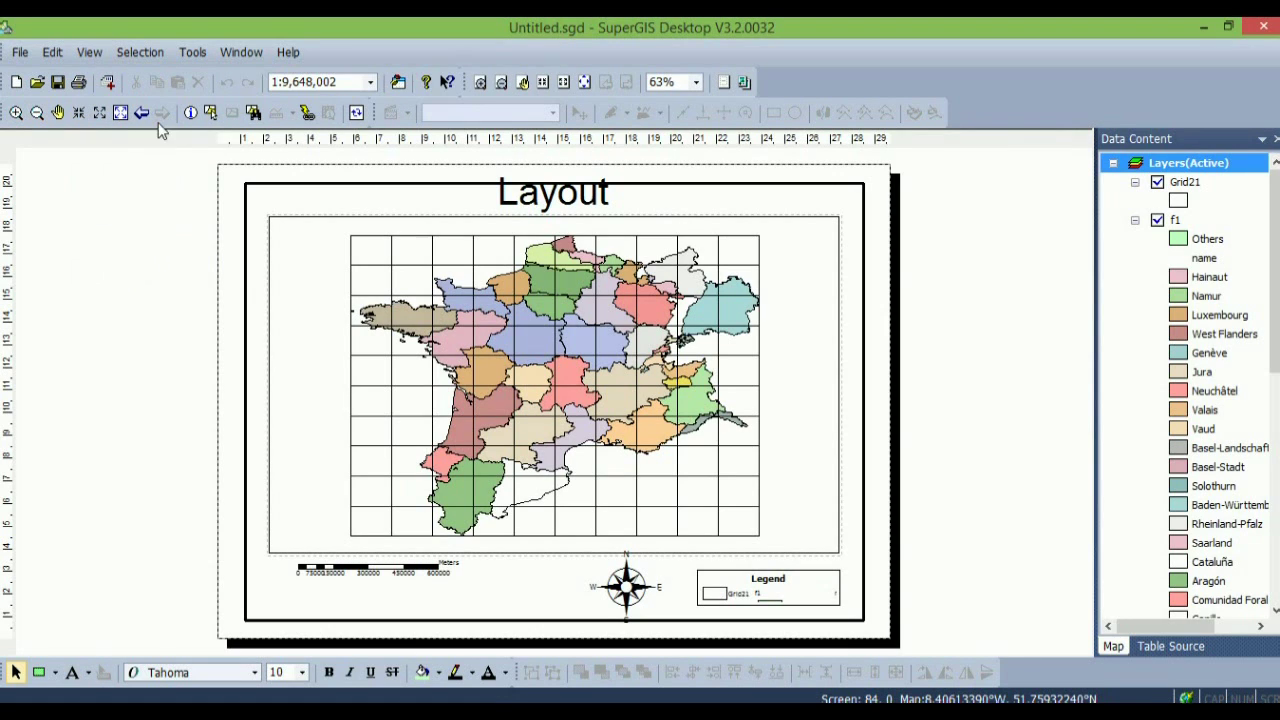
click(744, 84)
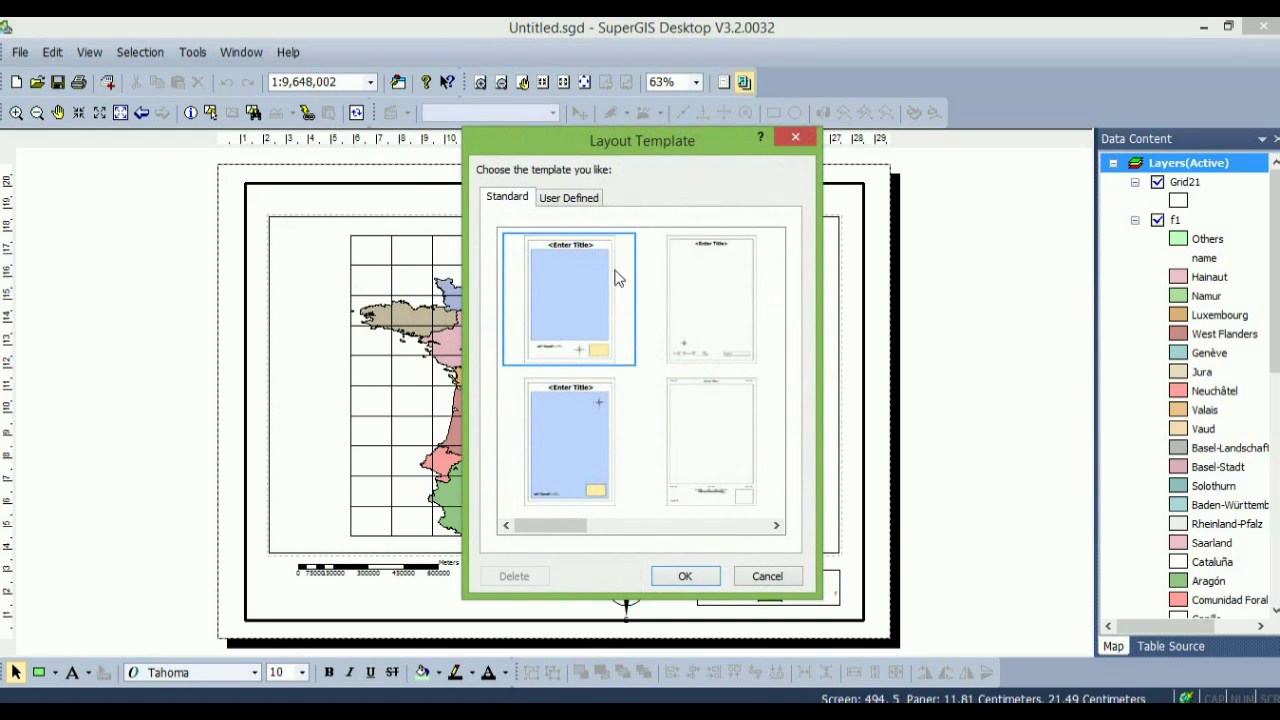
drag(540, 527, 688, 528)
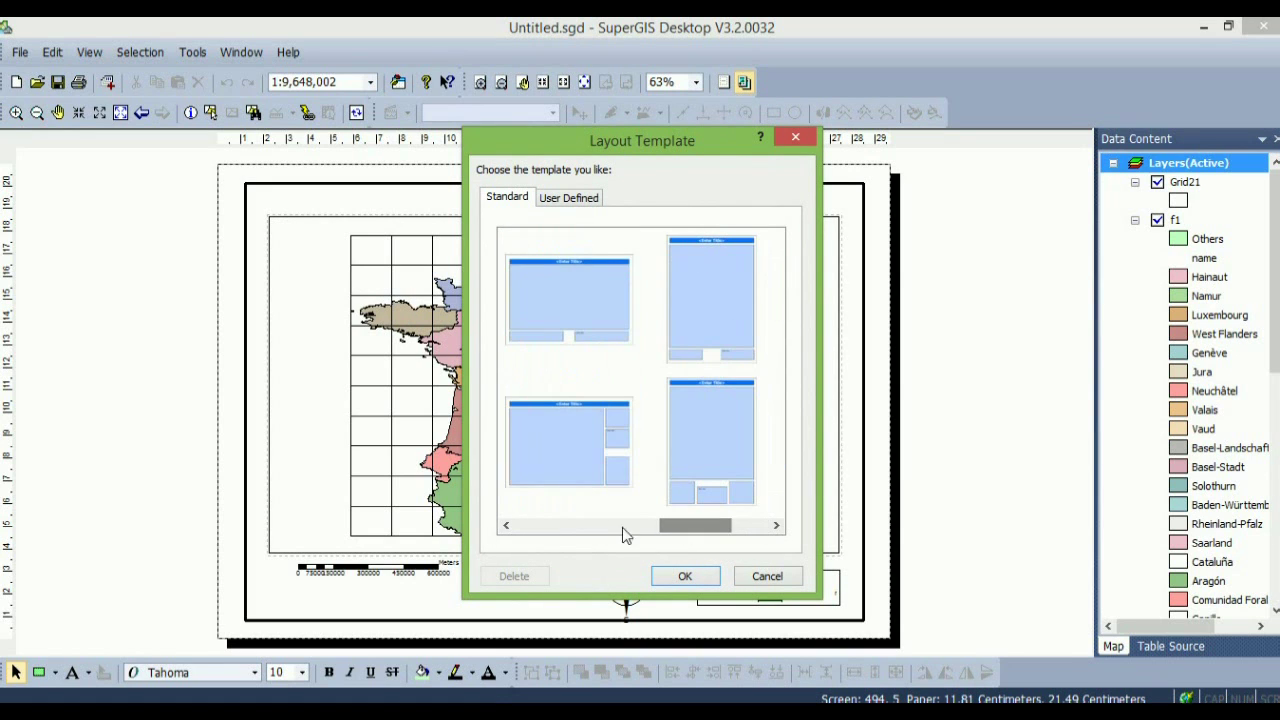
click(523, 444)
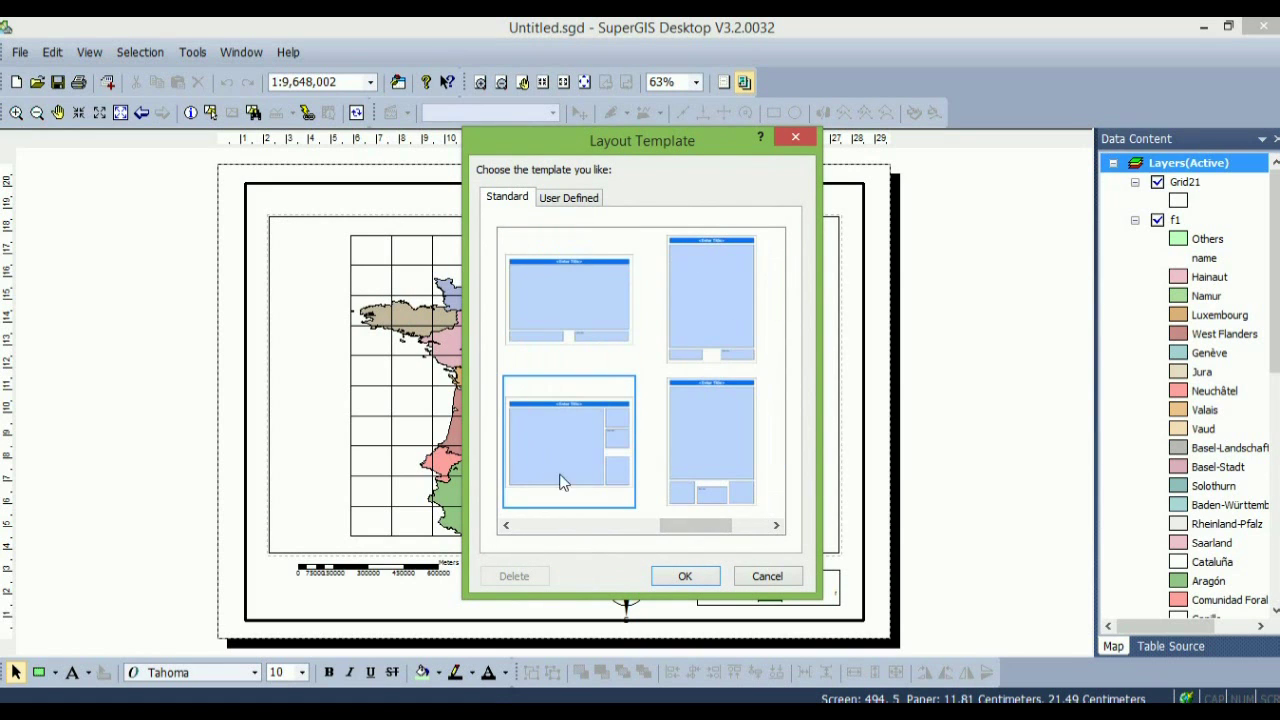
click(683, 577)
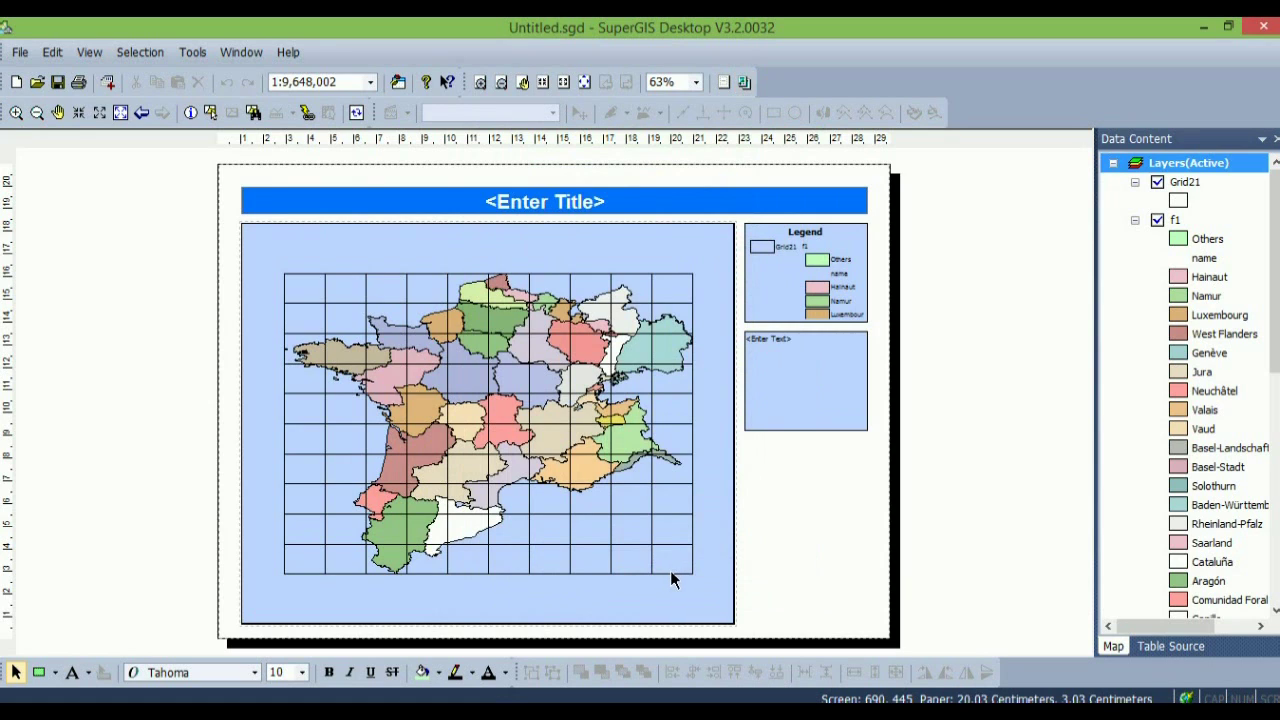
Change the main map frame's background symbol to Null
click(547, 600)
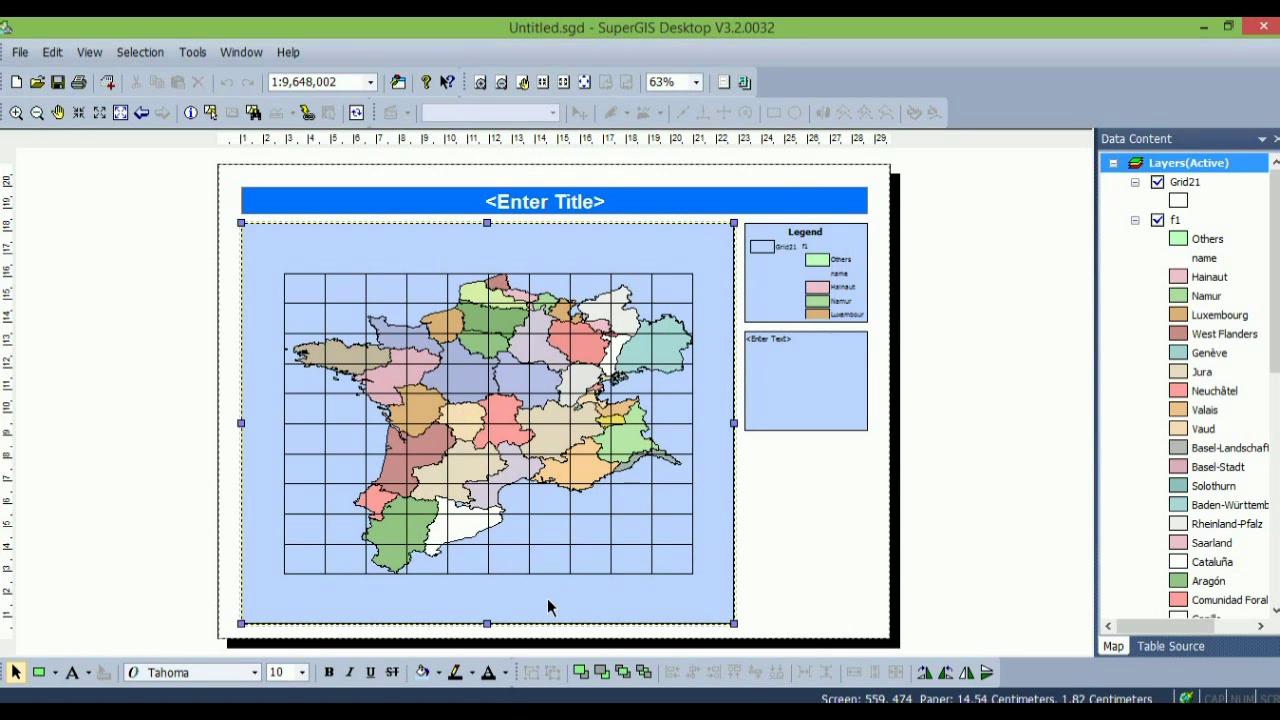
double_click(549, 607)
click(650, 378)
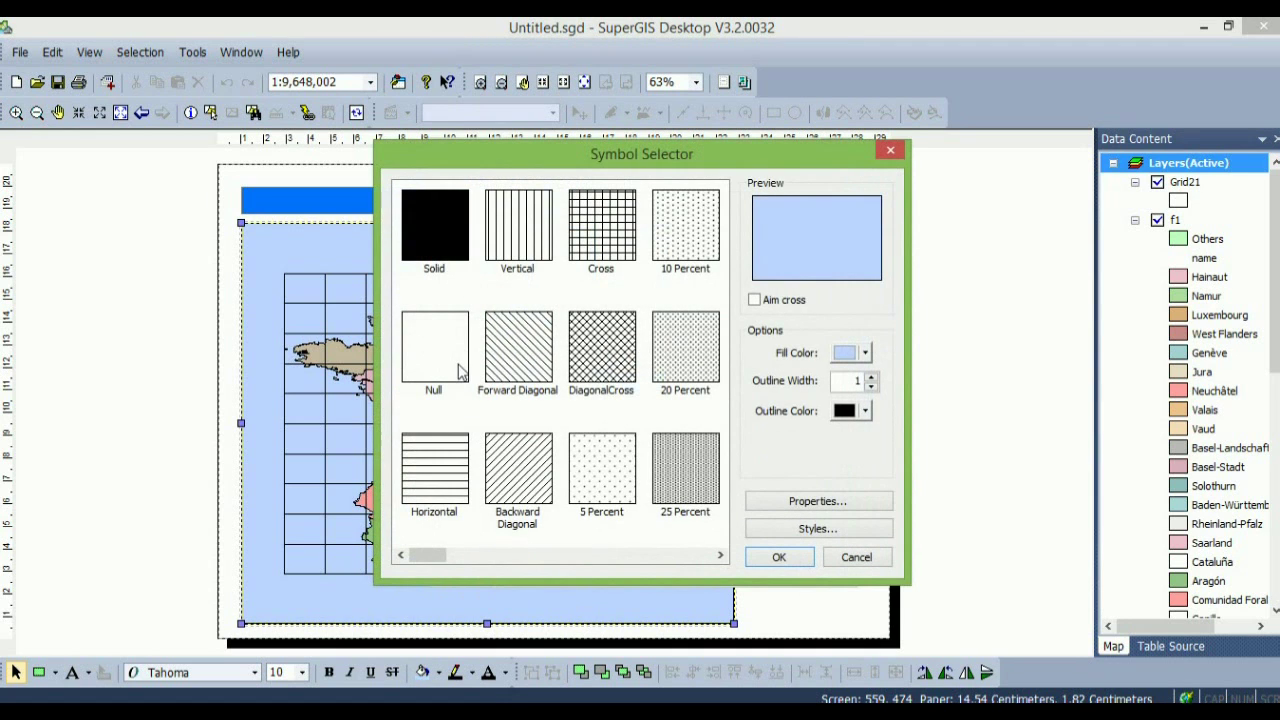
click(449, 371)
click(788, 559)
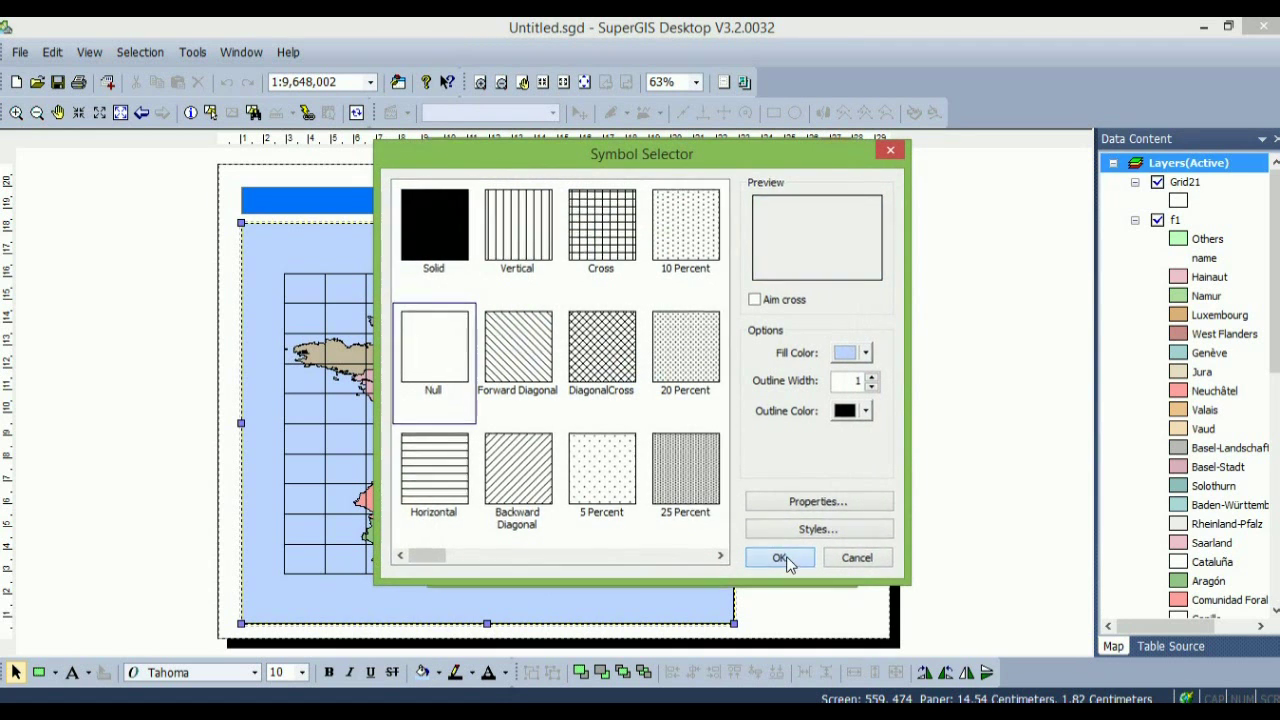
click(652, 563)
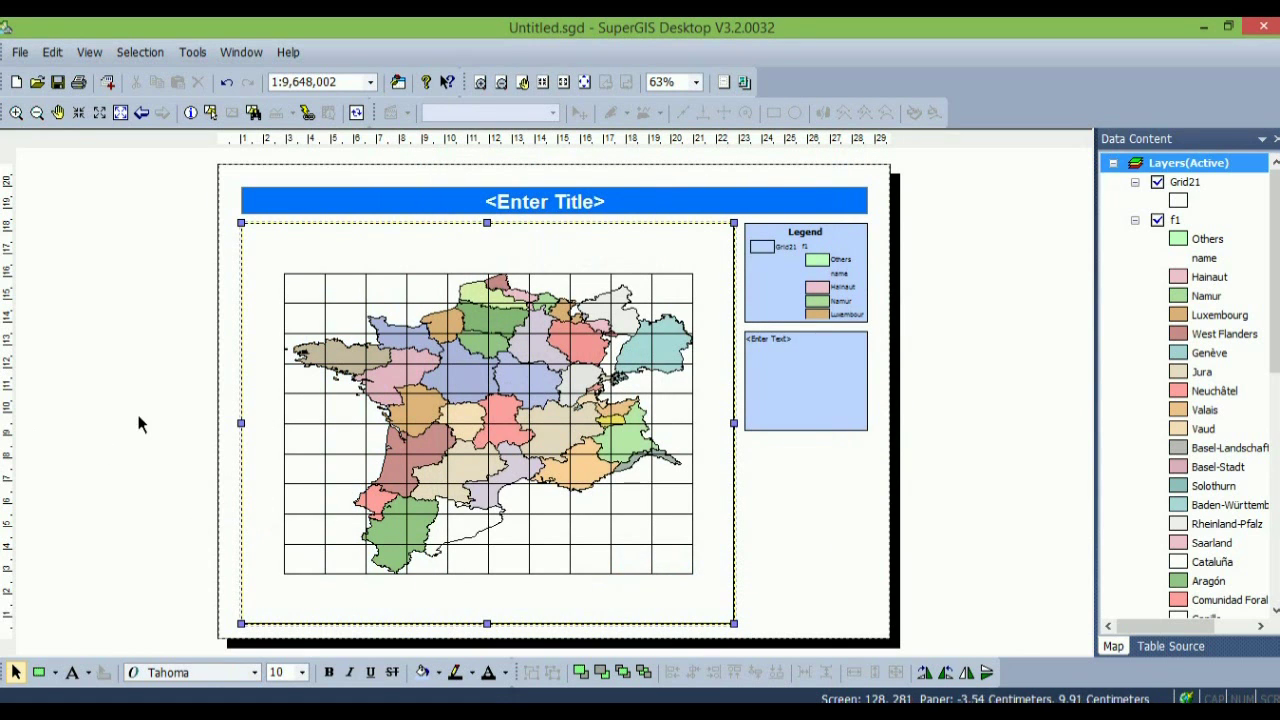
Insert a compass-style north arrow with N, E, S and W labels and place it below the text box
click(53, 52)
mouse_move(114, 149)
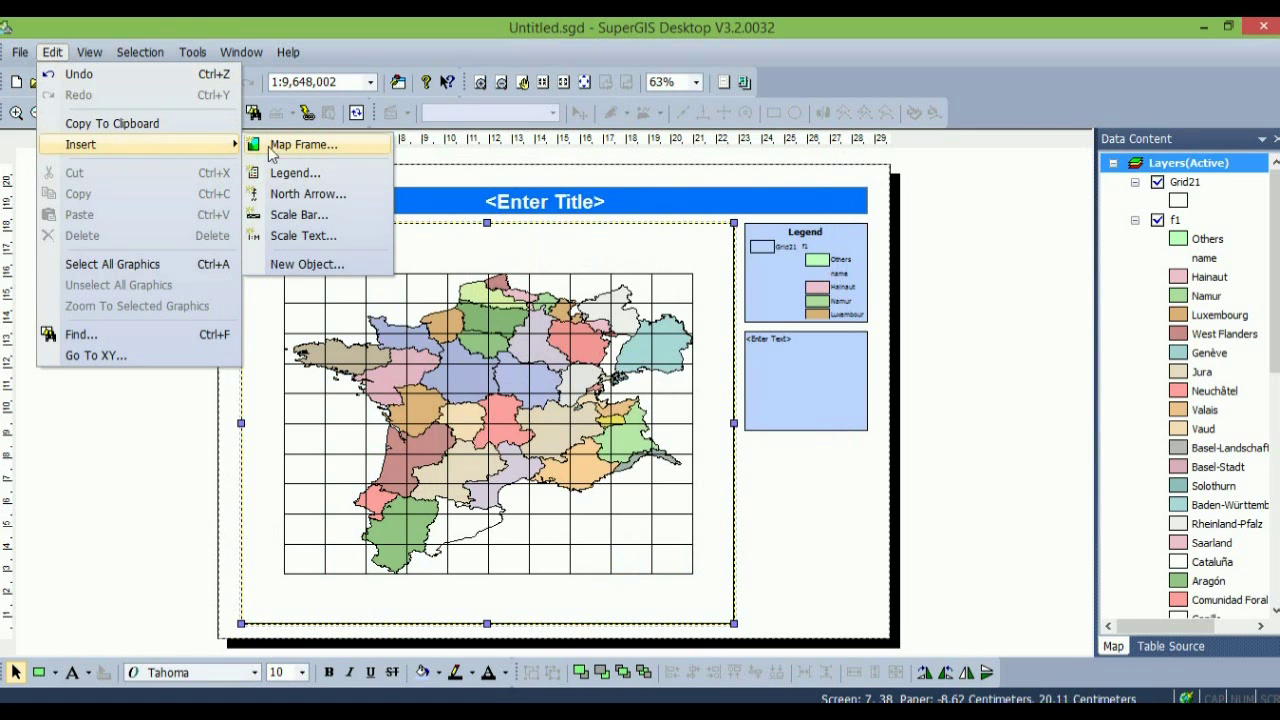
click(305, 194)
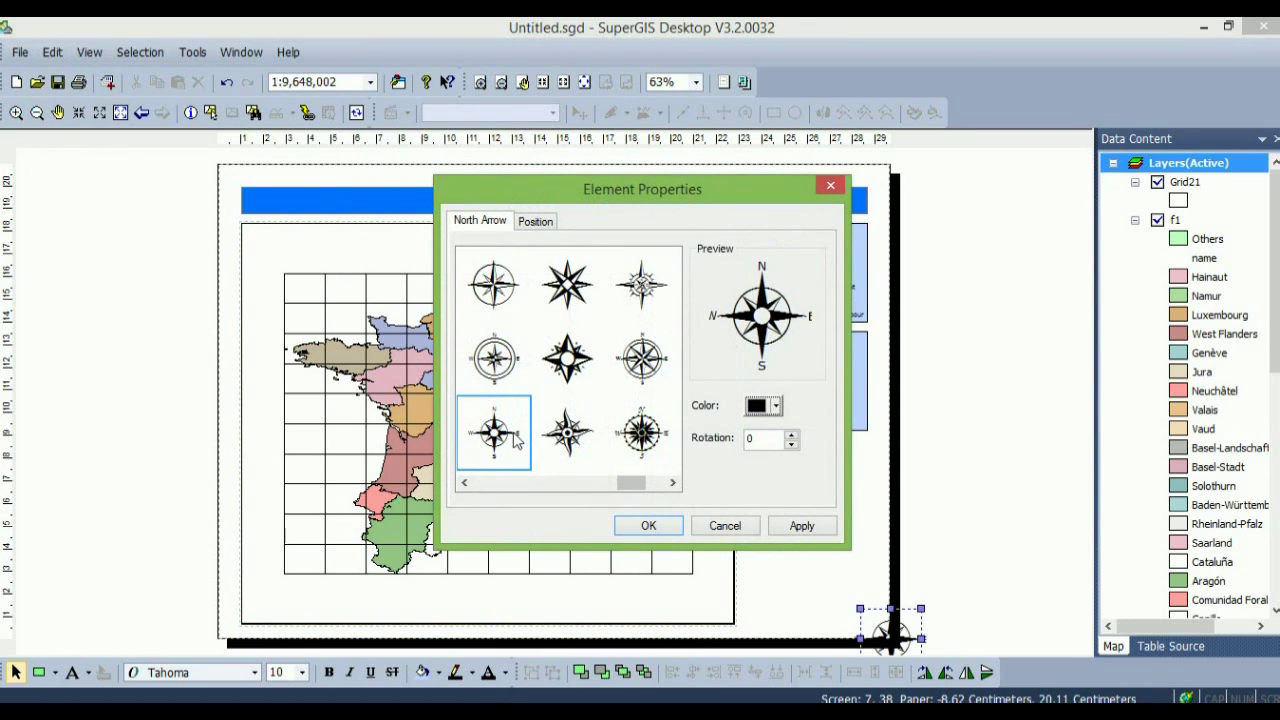
click(497, 370)
click(503, 440)
click(648, 528)
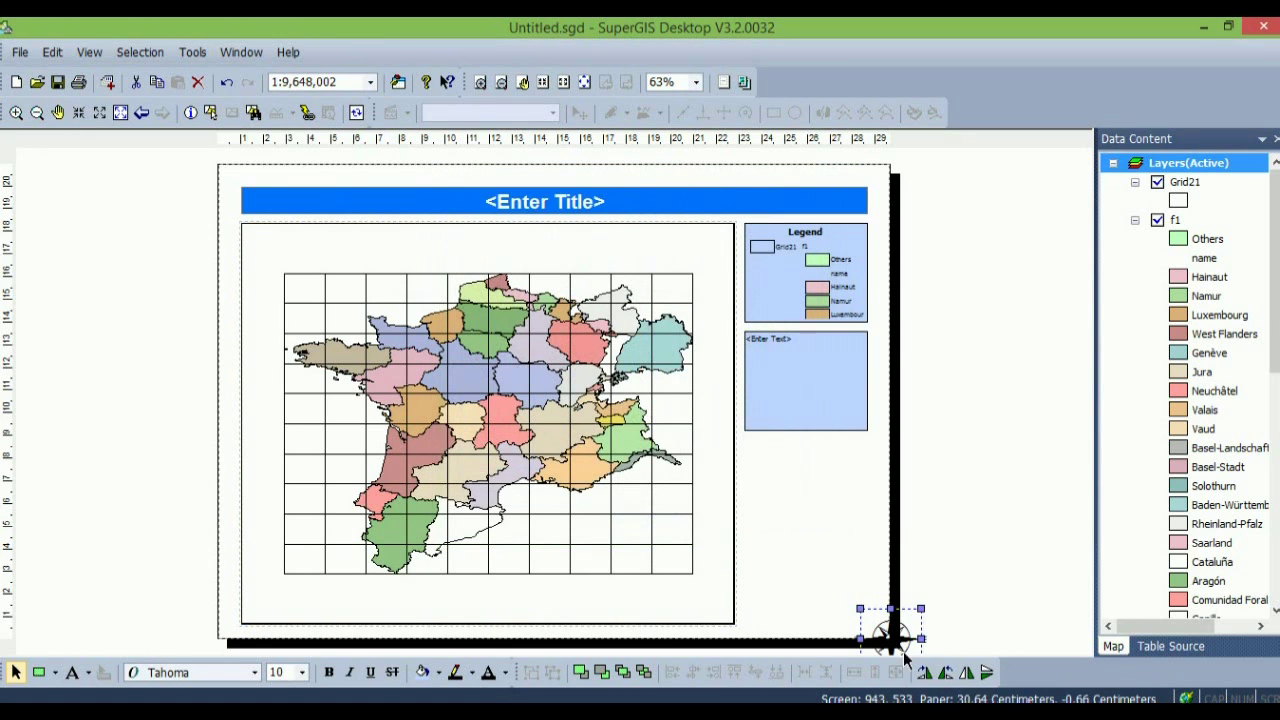
drag(886, 637, 820, 560)
Insert a ruler-style scale bar with ticks above the numbers, using Kilometers as its unit
click(42, 54)
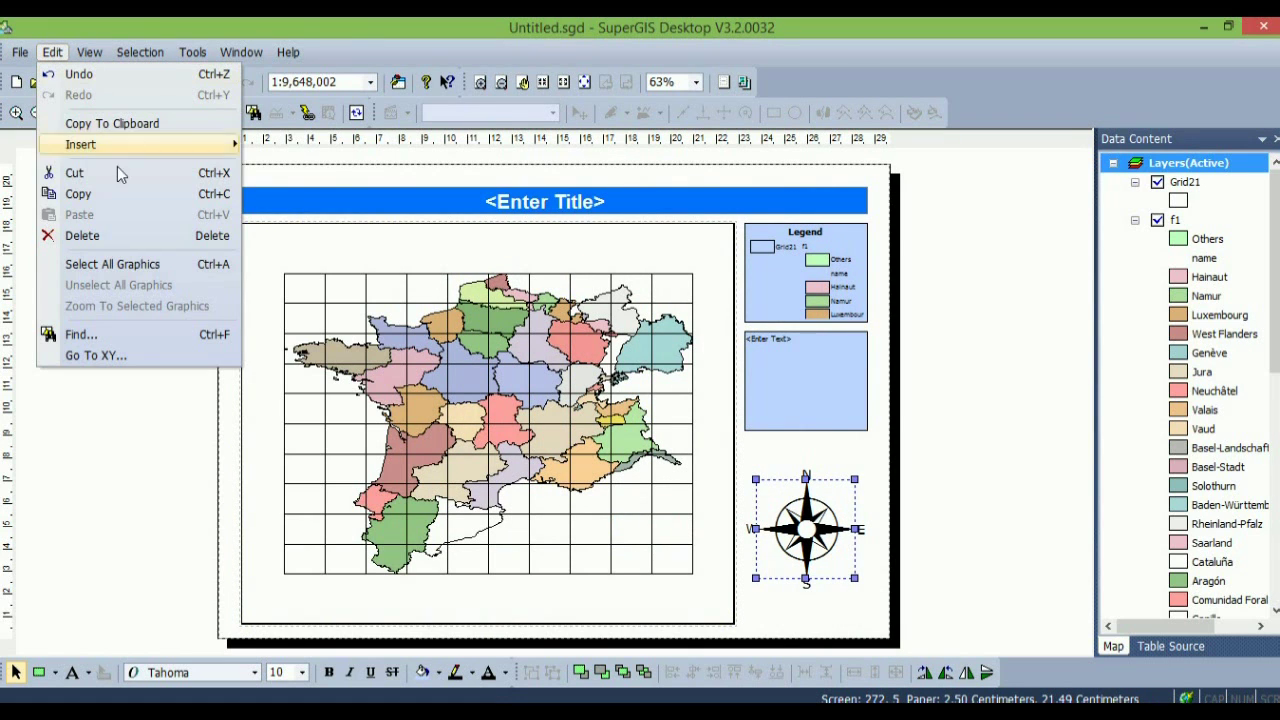
mouse_move(130, 147)
click(355, 213)
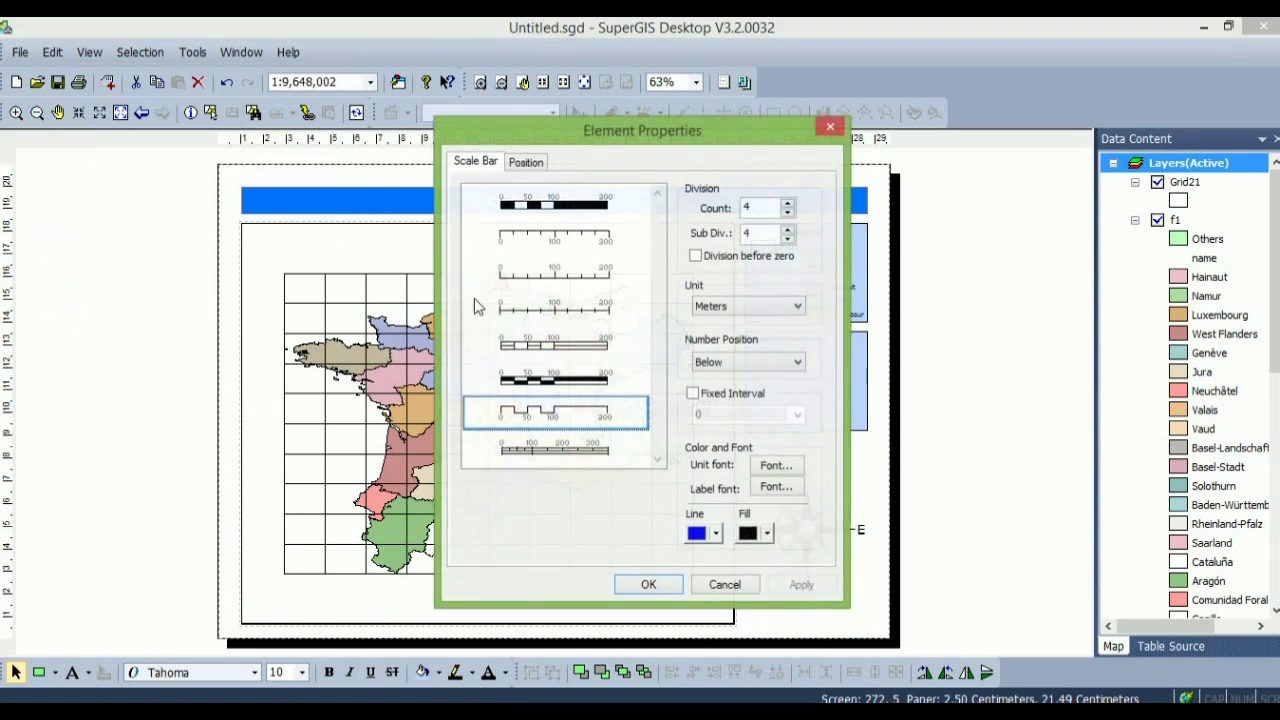
click(540, 245)
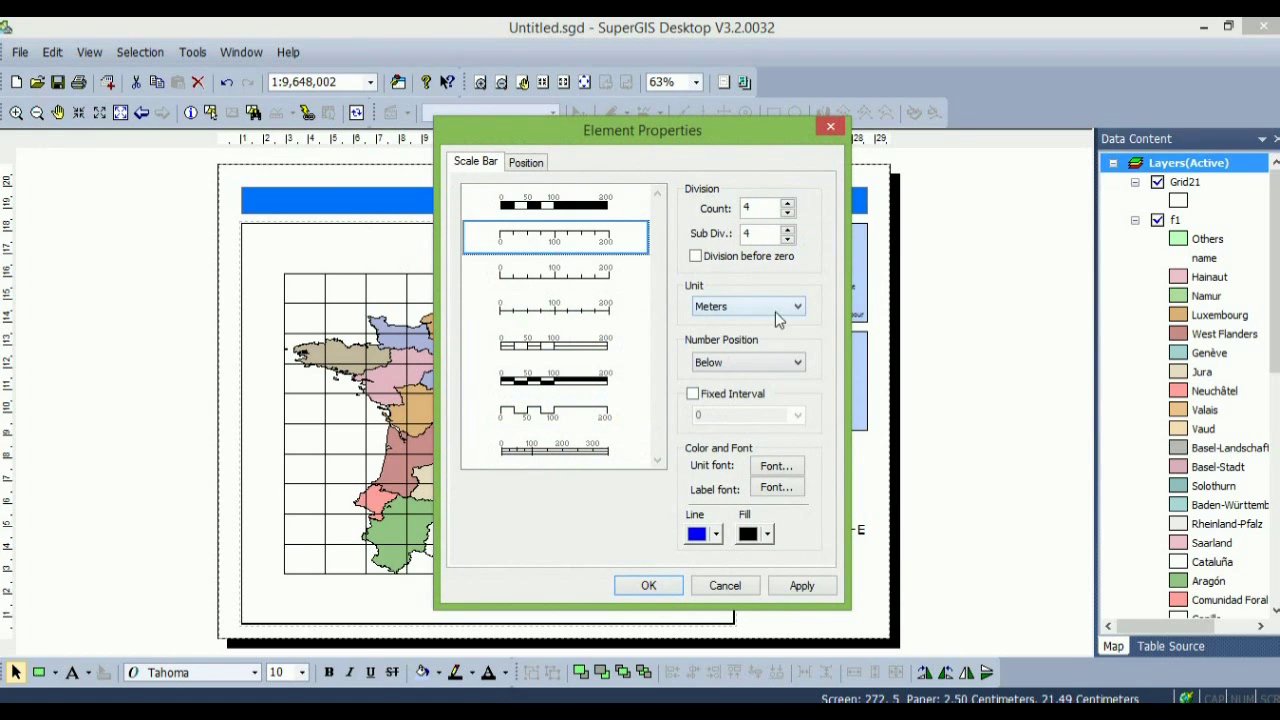
click(740, 306)
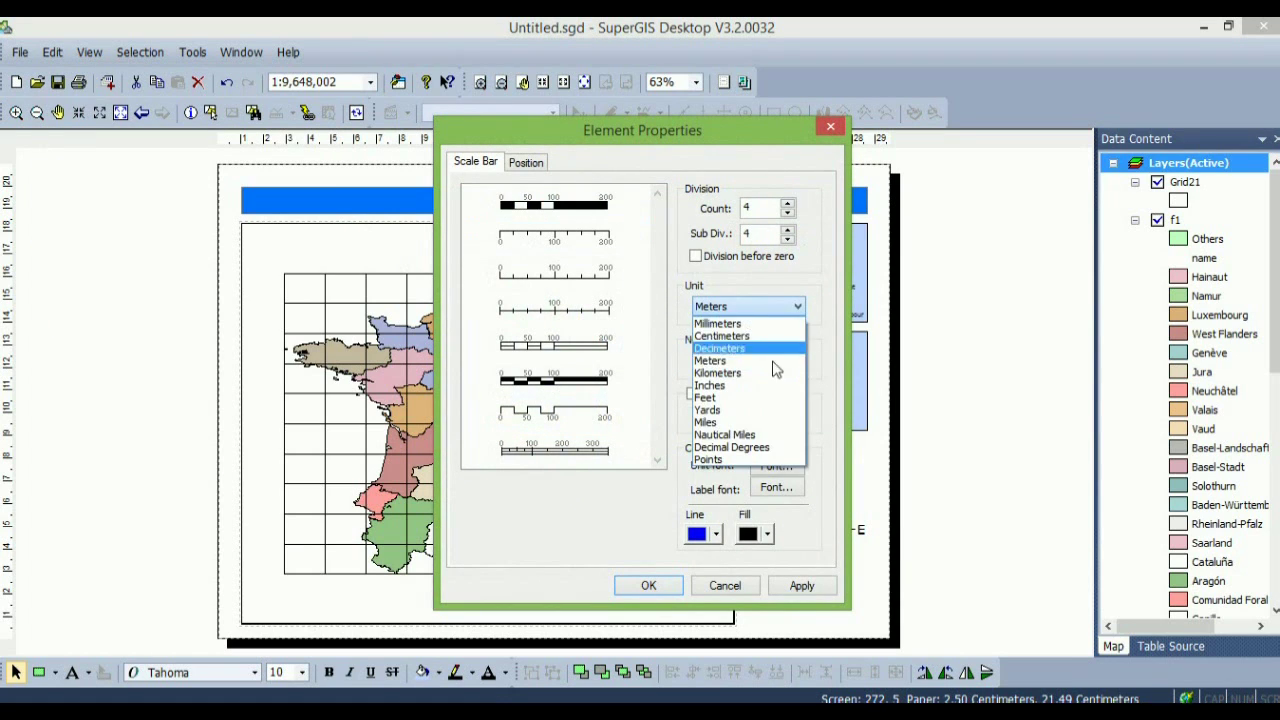
click(742, 373)
click(648, 585)
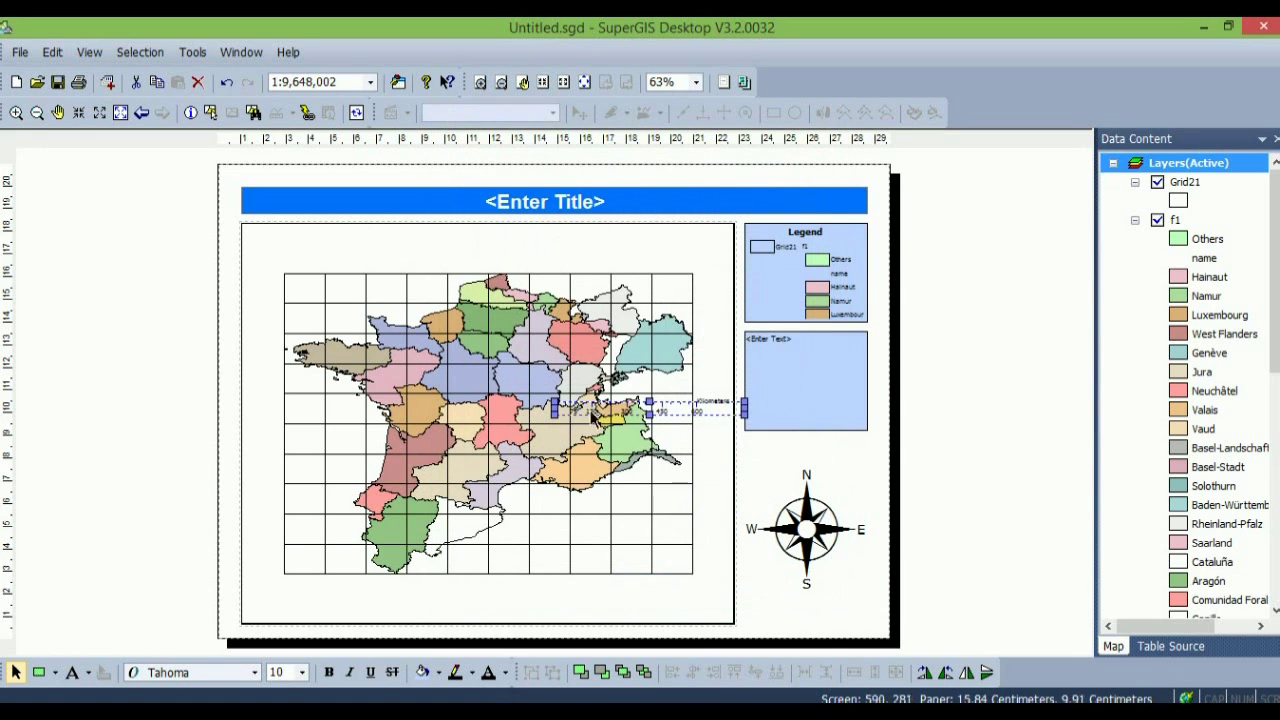
Move the scale bar to the lower-left corner of the map frame, adjust its width and deselect it
drag(598, 402, 328, 598)
drag(474, 598, 500, 608)
drag(402, 607, 408, 604)
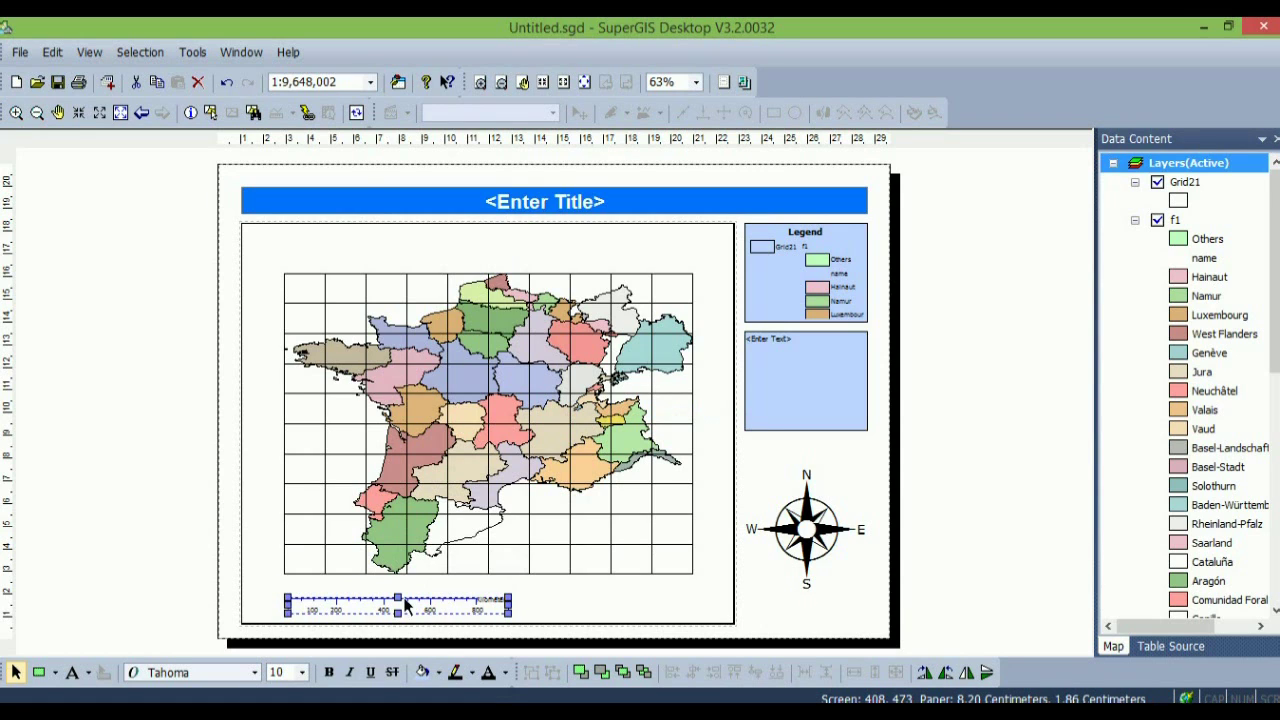
click(146, 437)
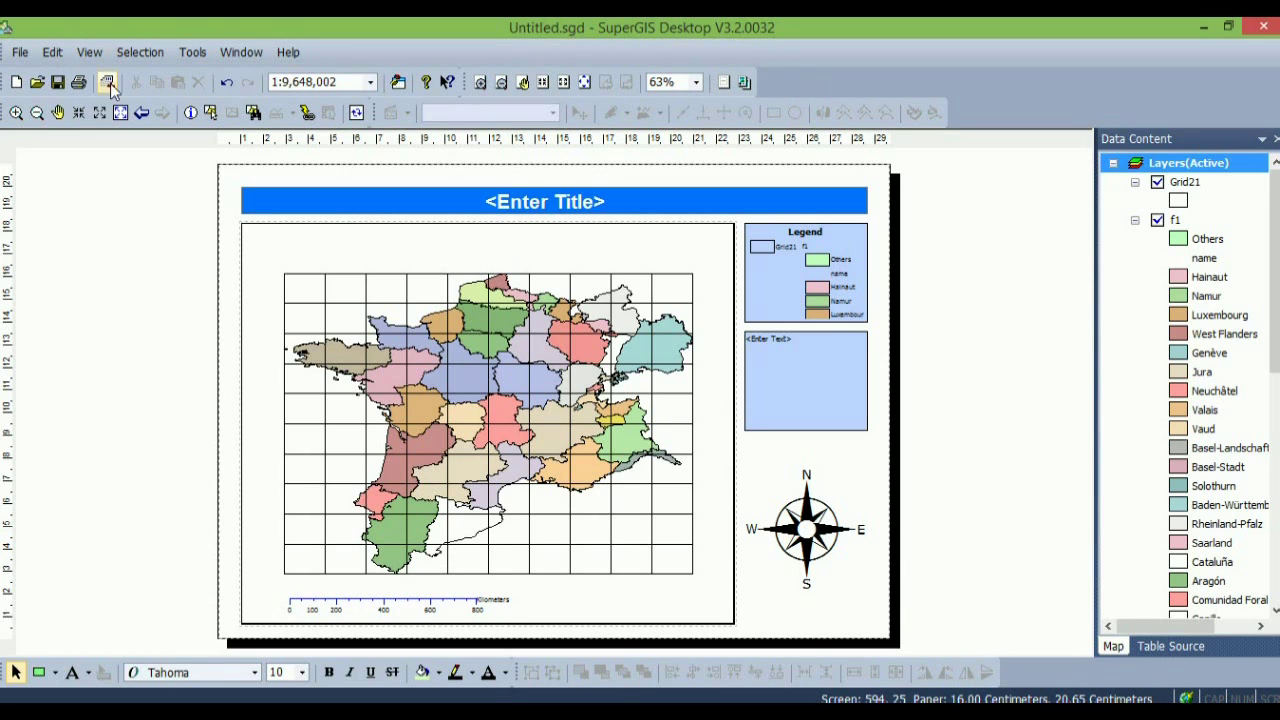
Display the Feature Guided Pages tools
click(90, 55)
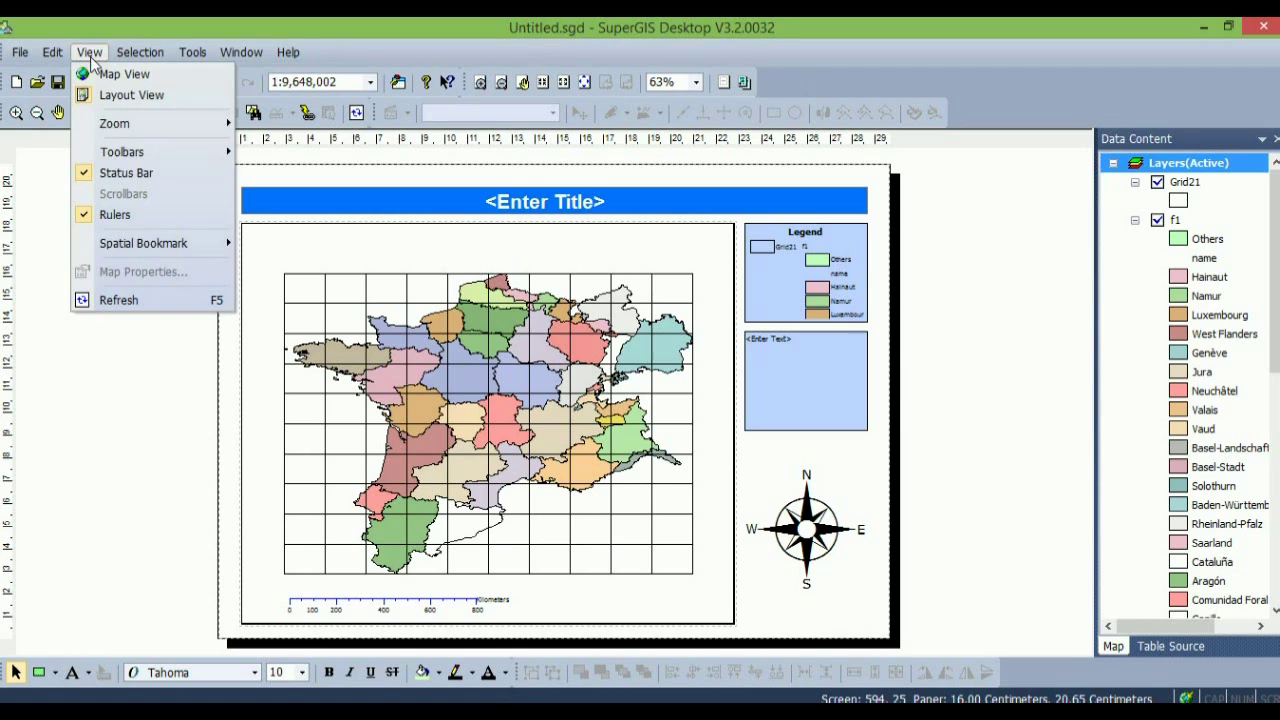
mouse_move(155, 153)
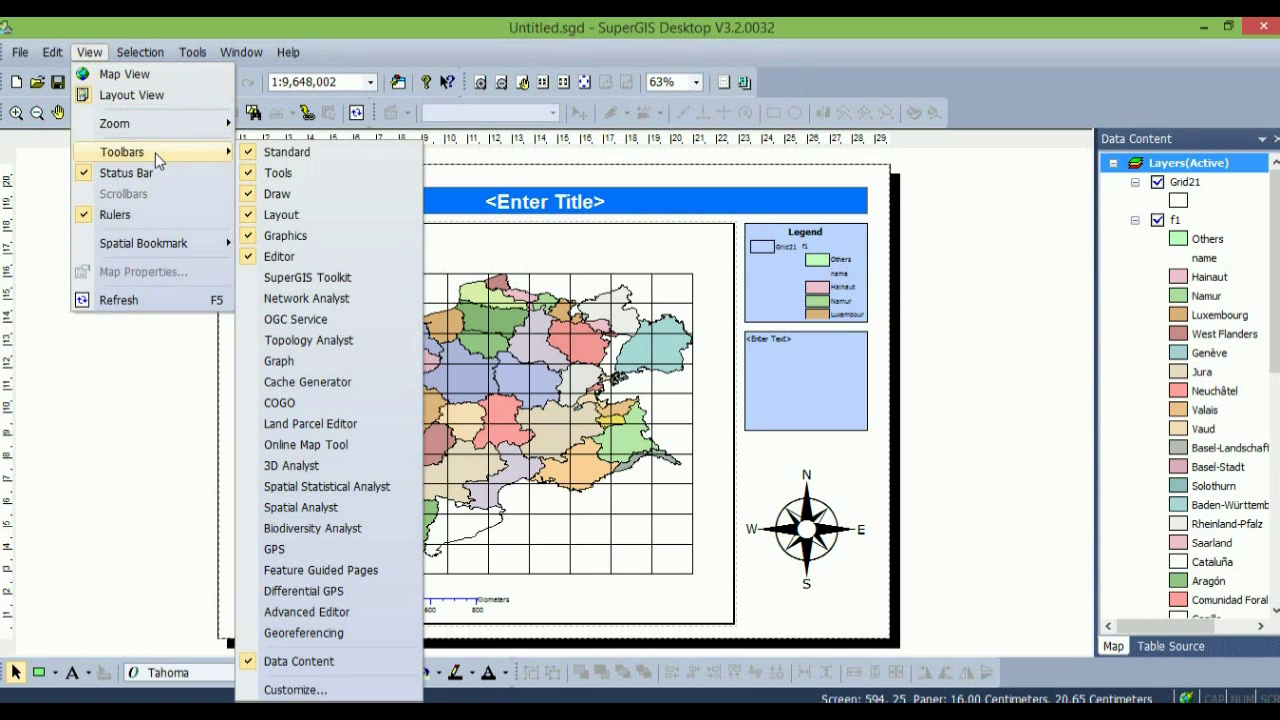
click(347, 572)
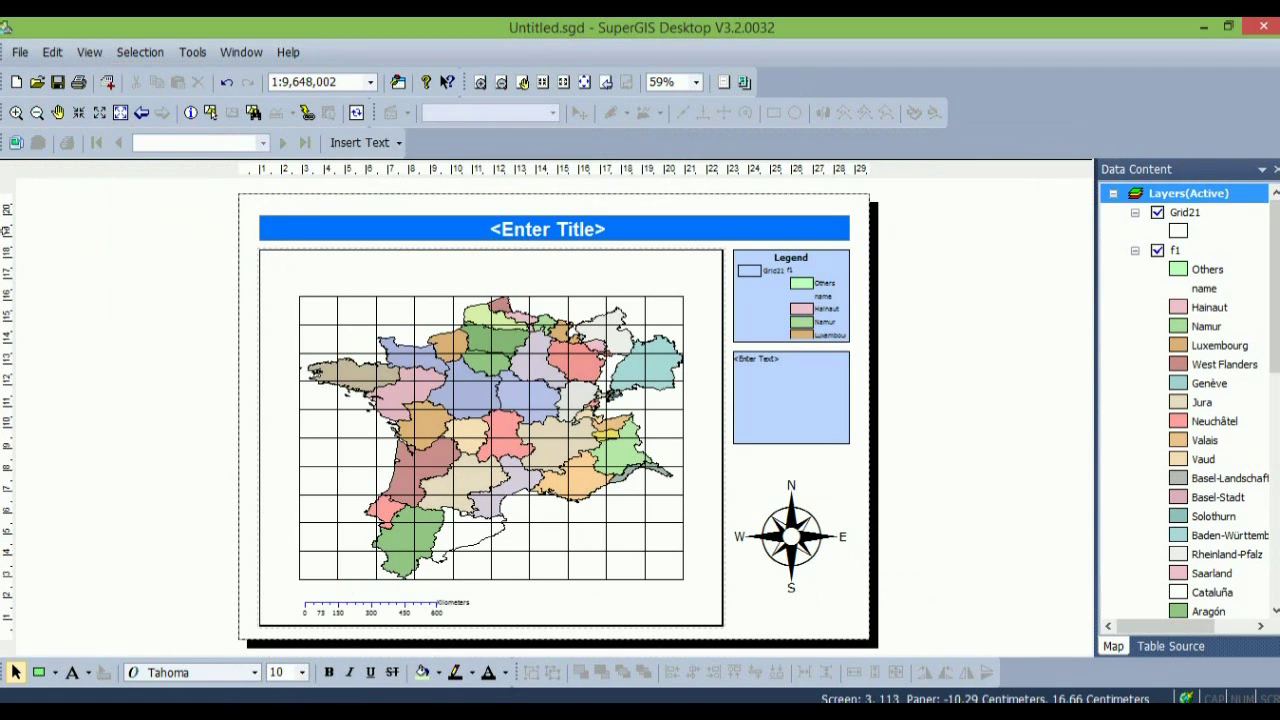
Enable map book pages with f1 as the index layer, name as the name field and a Best Fit extent with a 100 percent margin
click(19, 144)
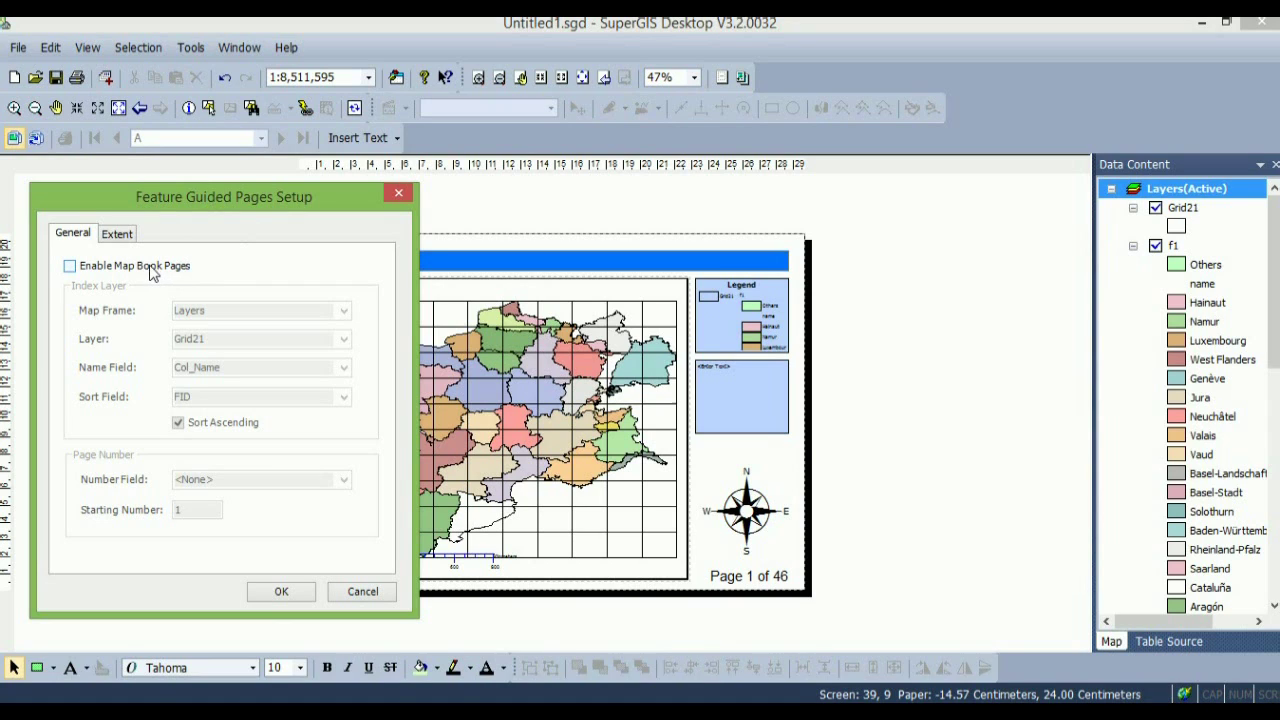
click(98, 268)
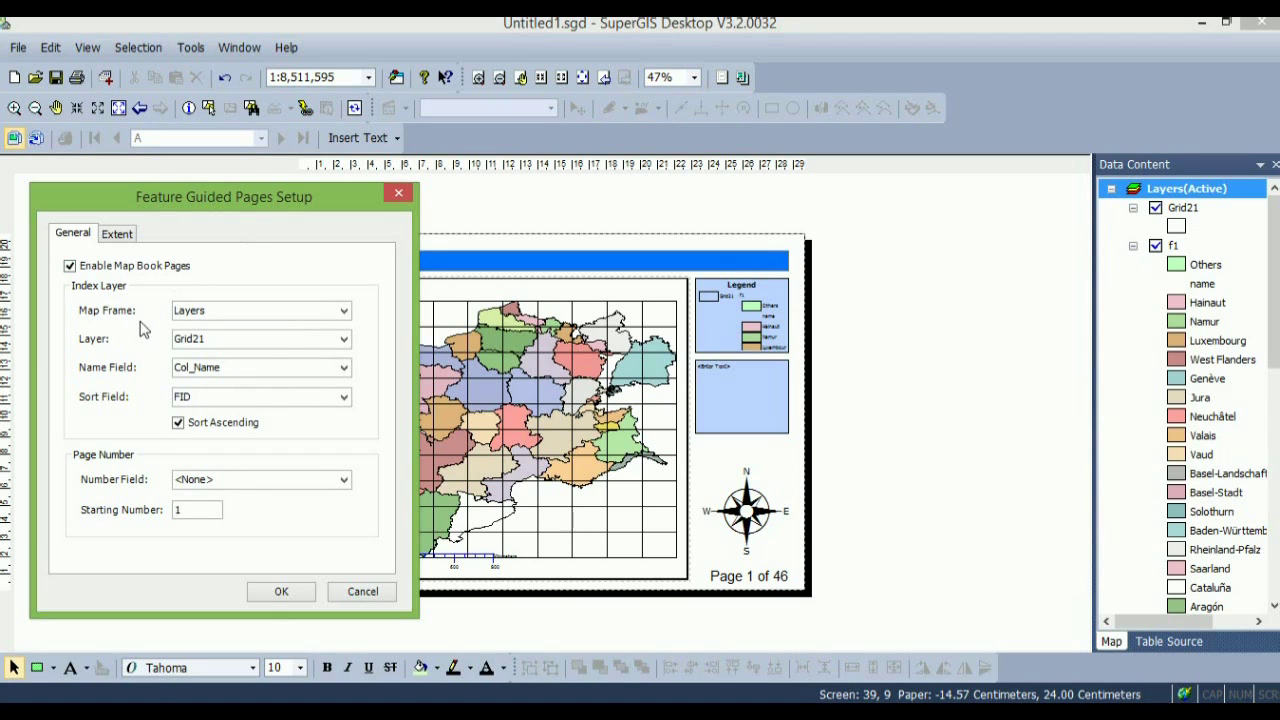
click(343, 339)
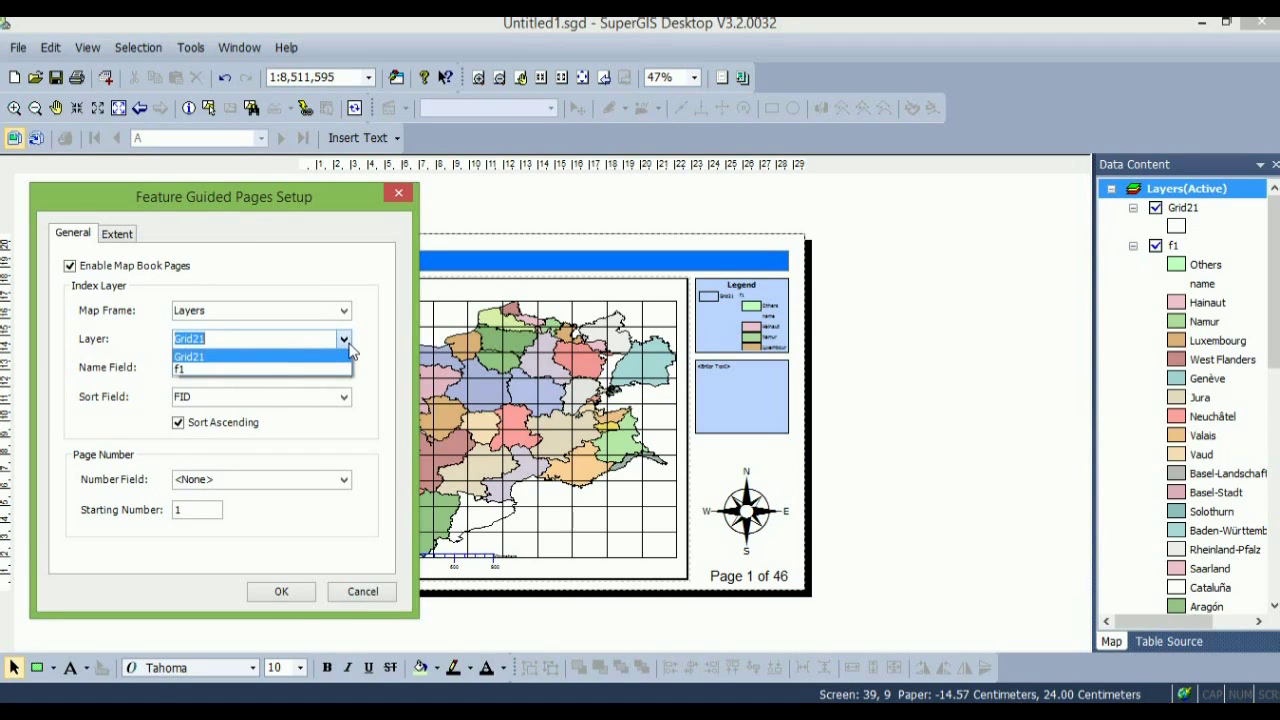
click(261, 369)
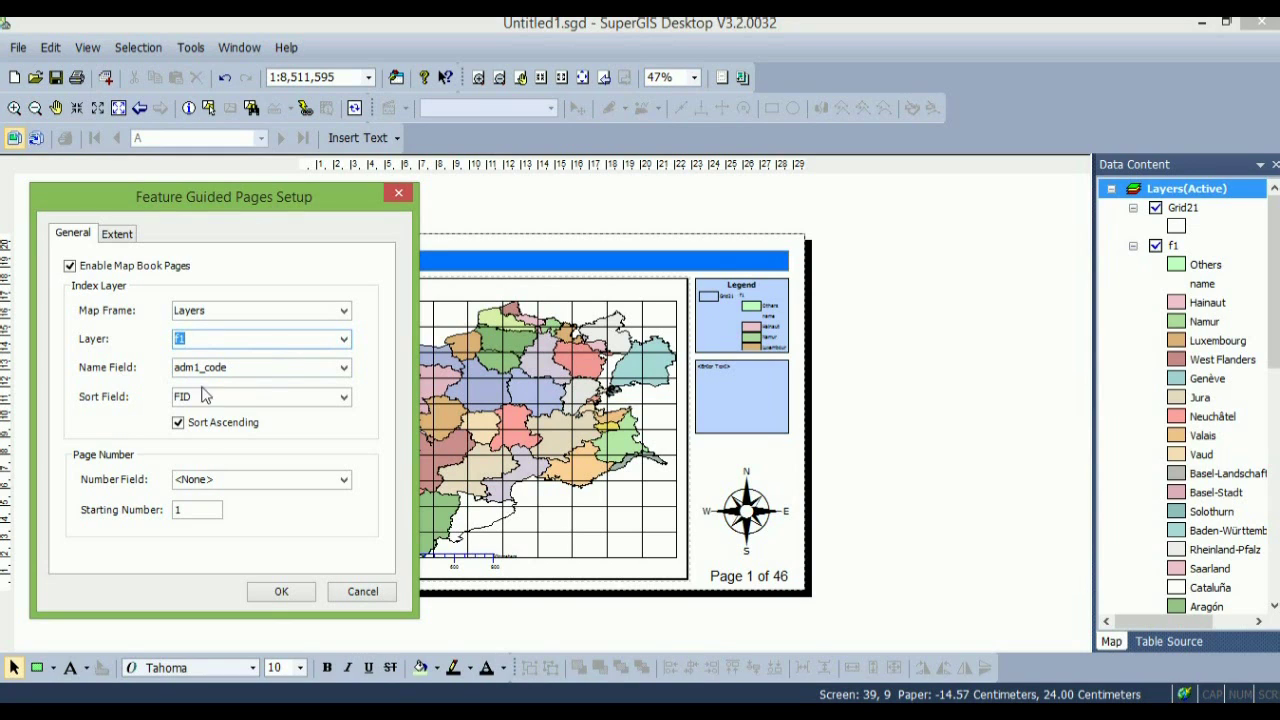
click(343, 367)
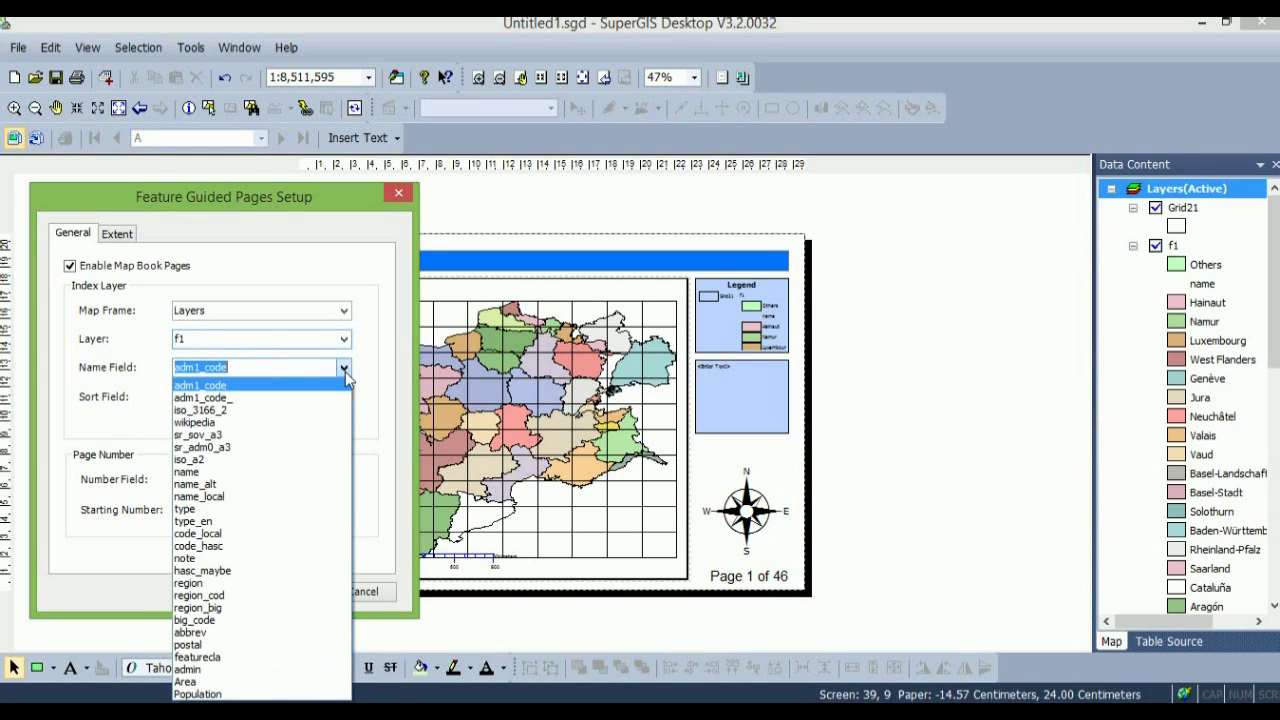
click(270, 472)
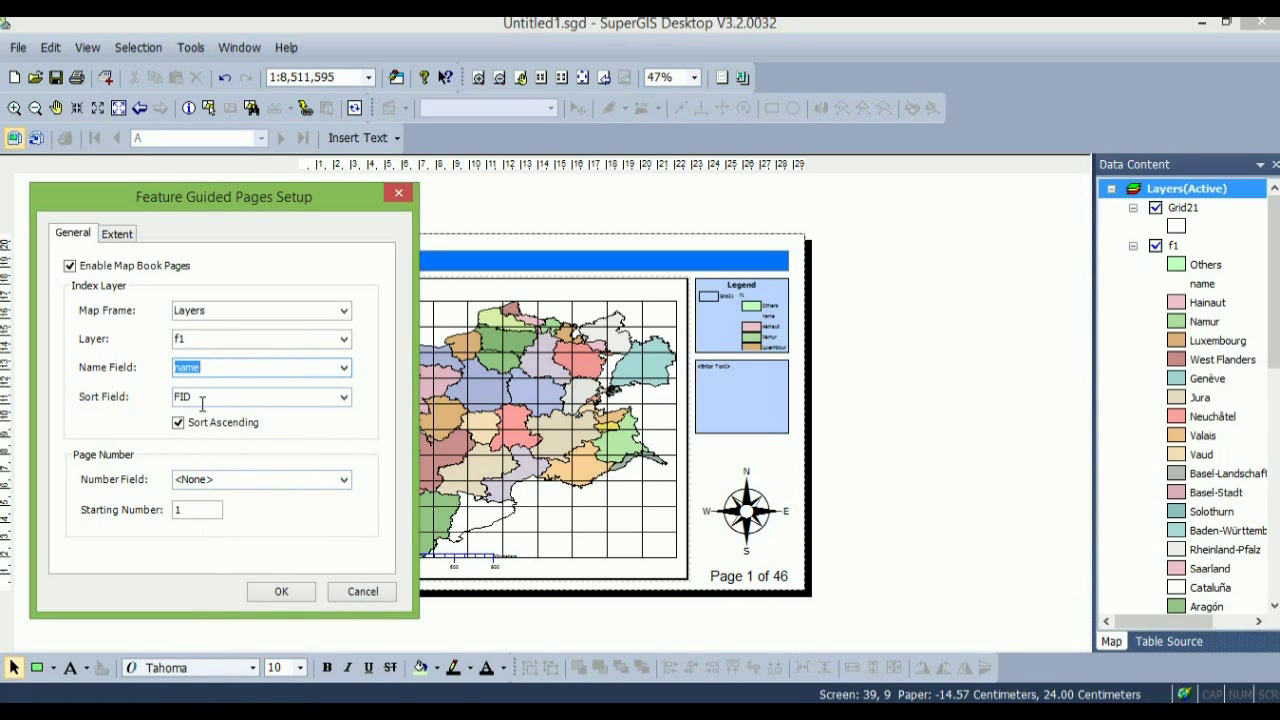
click(118, 235)
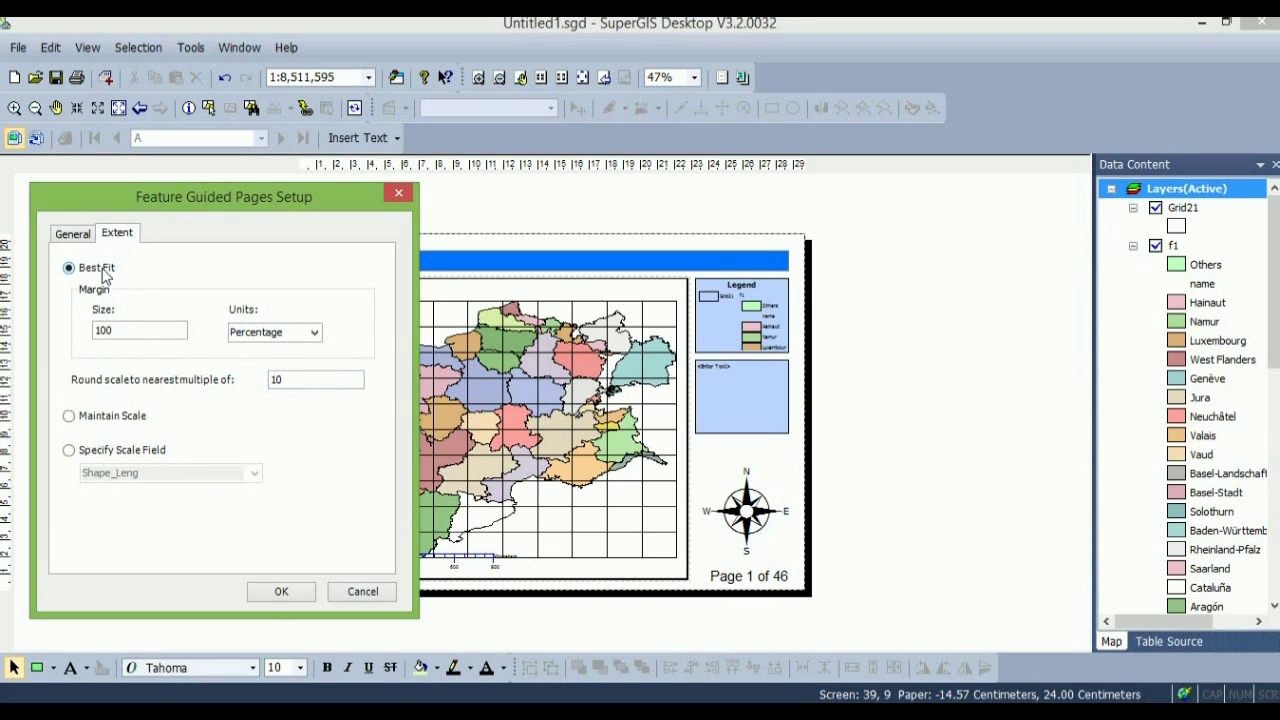
click(116, 330)
click(282, 592)
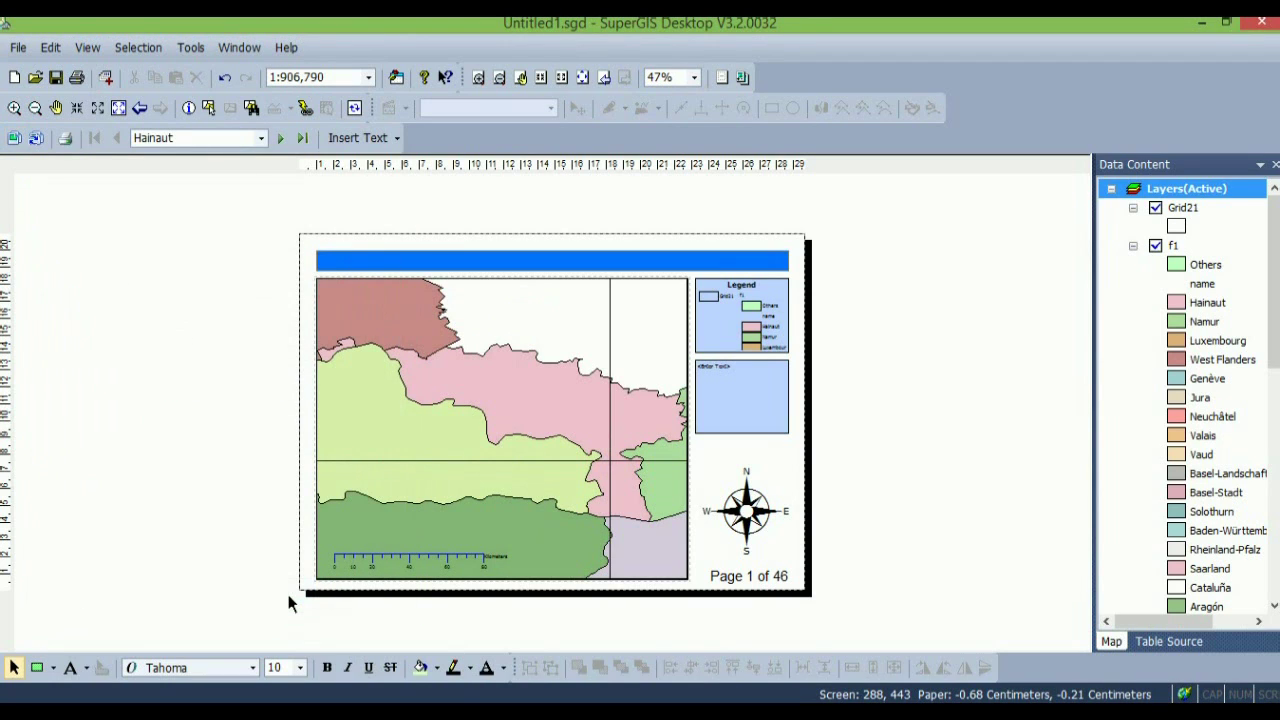
Delete the <Enter Title> placeholder and place the Hainaut page name text in the blue title bar instead
click(498, 433)
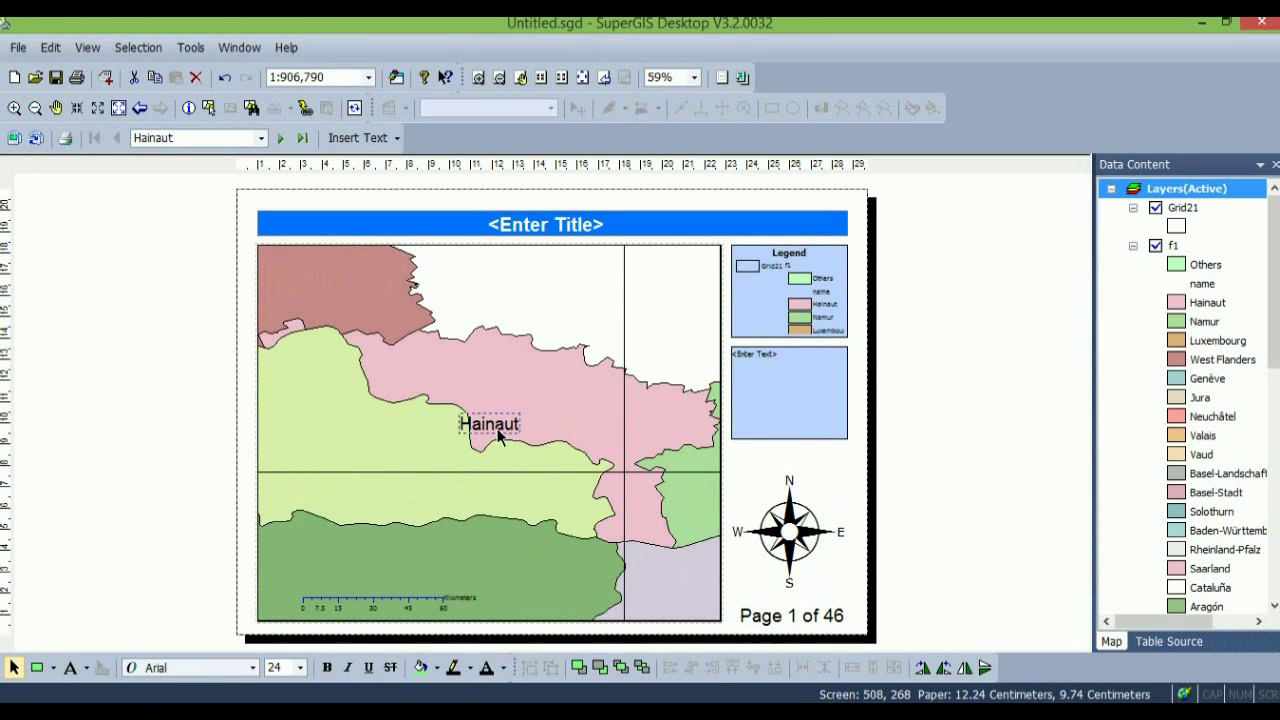
click(542, 224)
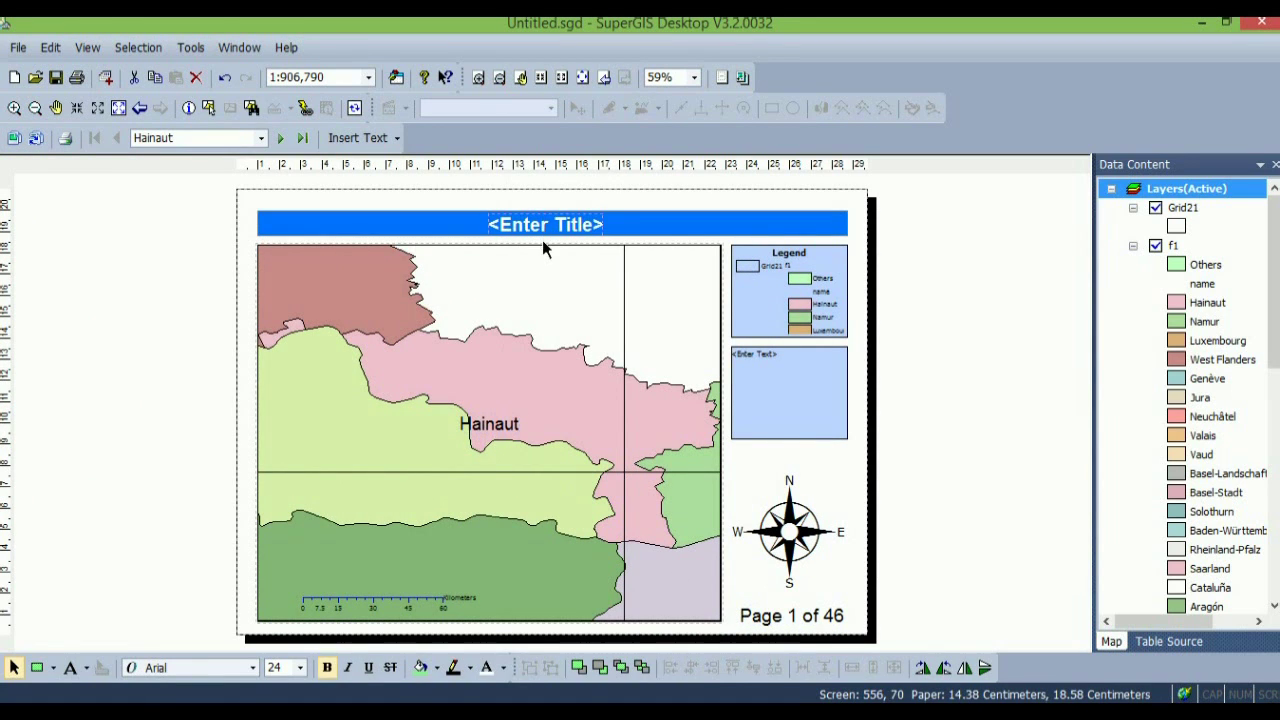
key(Delete)
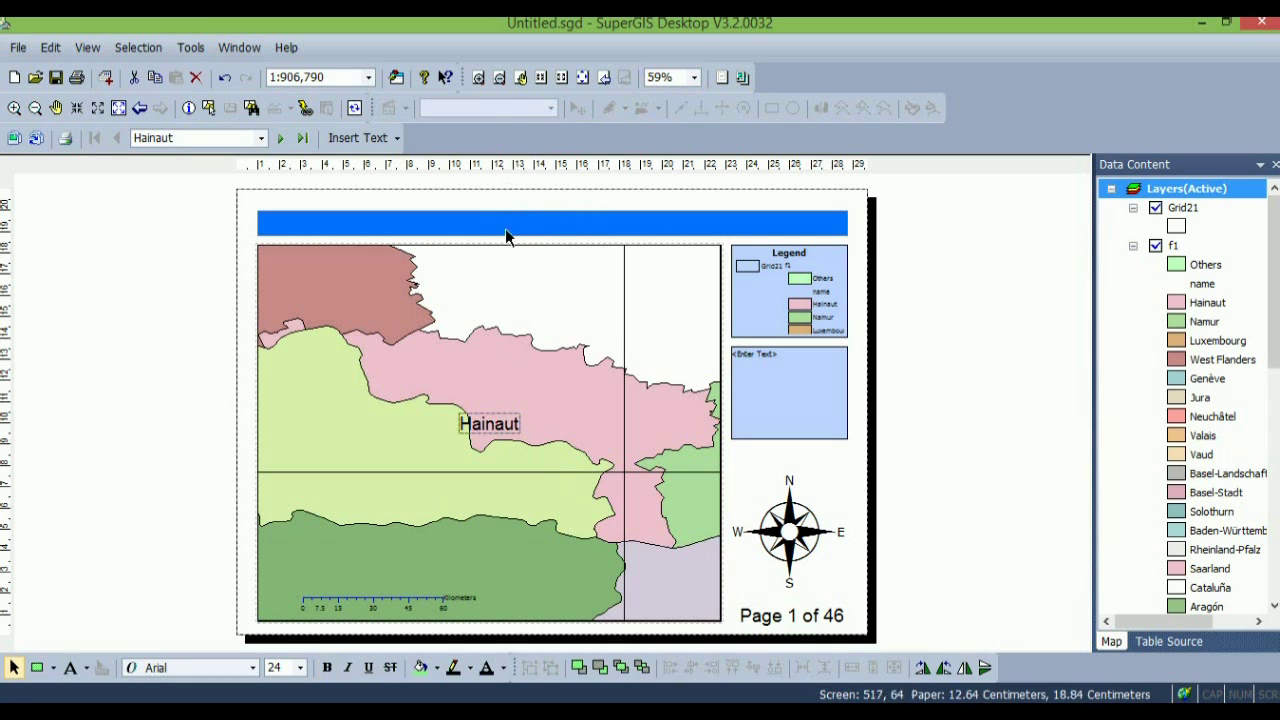
double_click(544, 224)
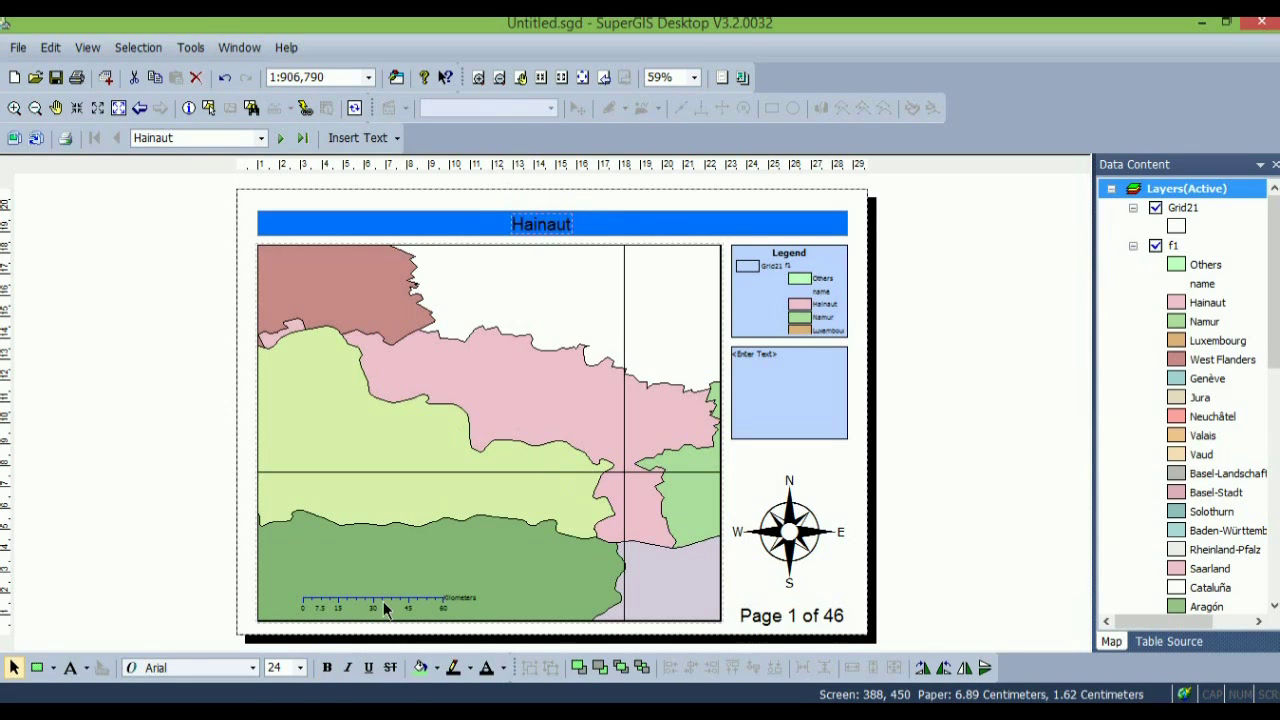
Shift and widen the scale bar in the map's lower-left corner, and make the north arrow slightly smaller
click(333, 605)
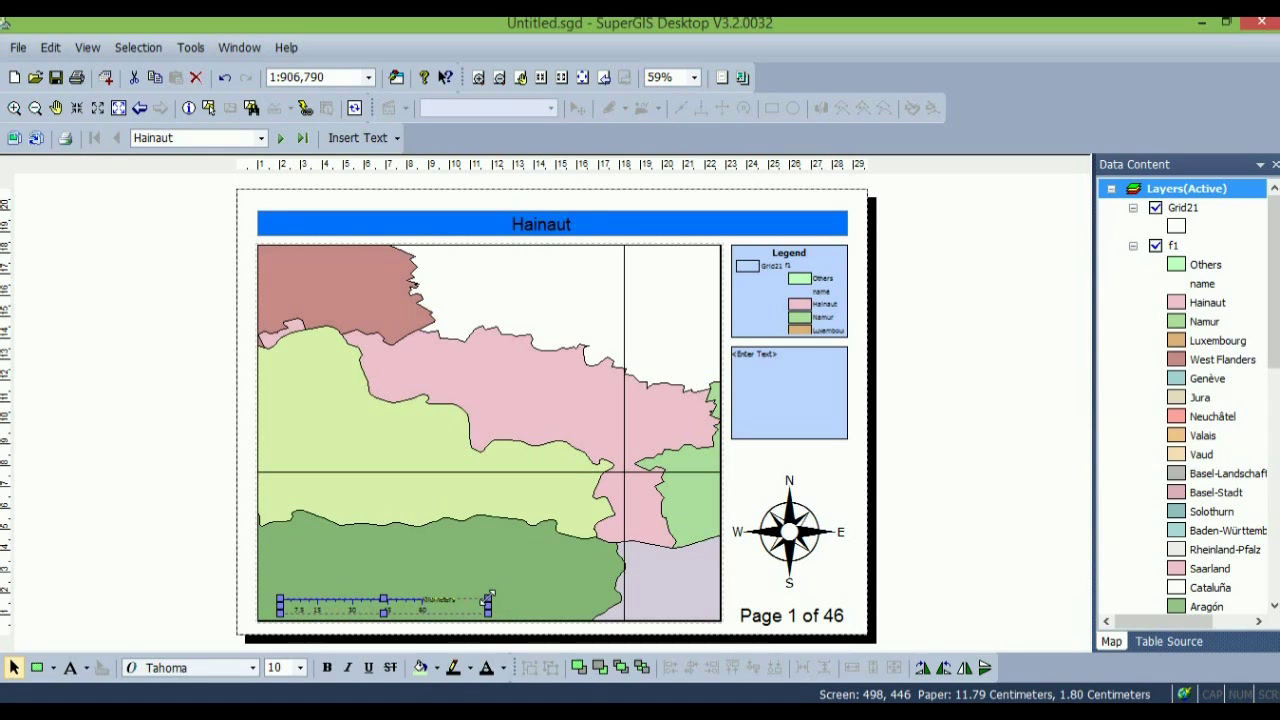
drag(490, 598, 514, 606)
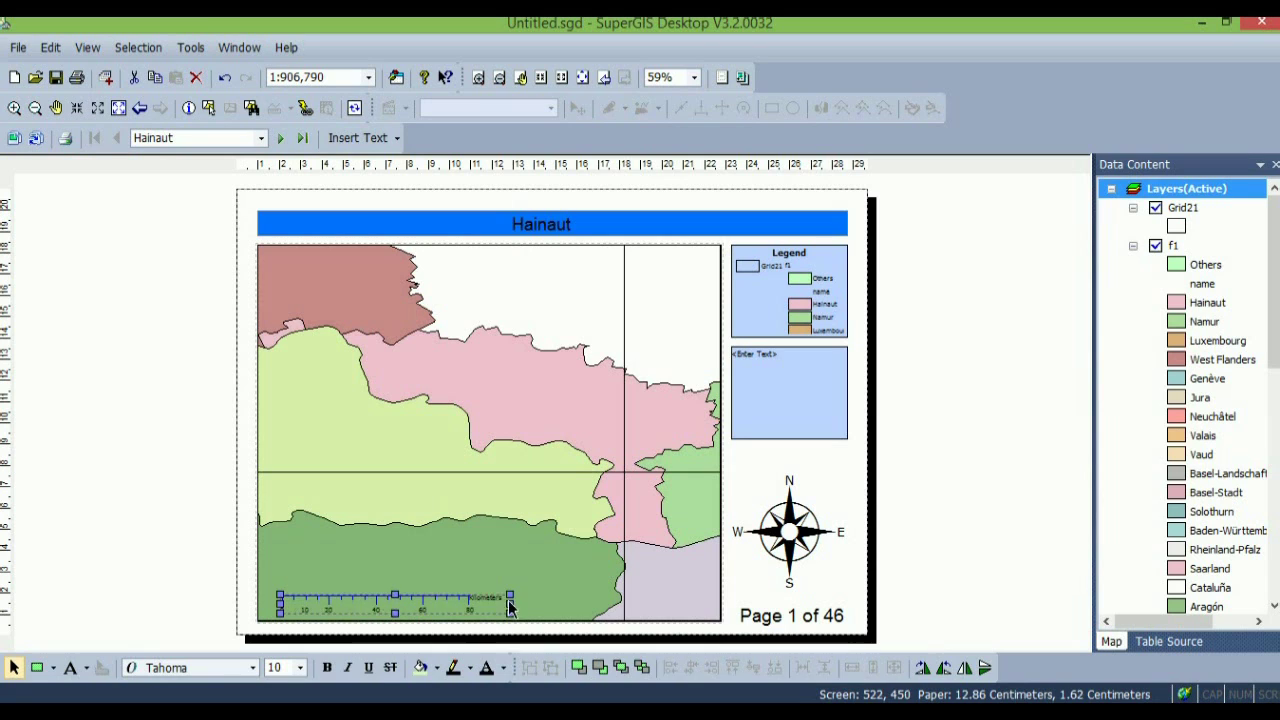
click(803, 547)
drag(835, 578, 821, 538)
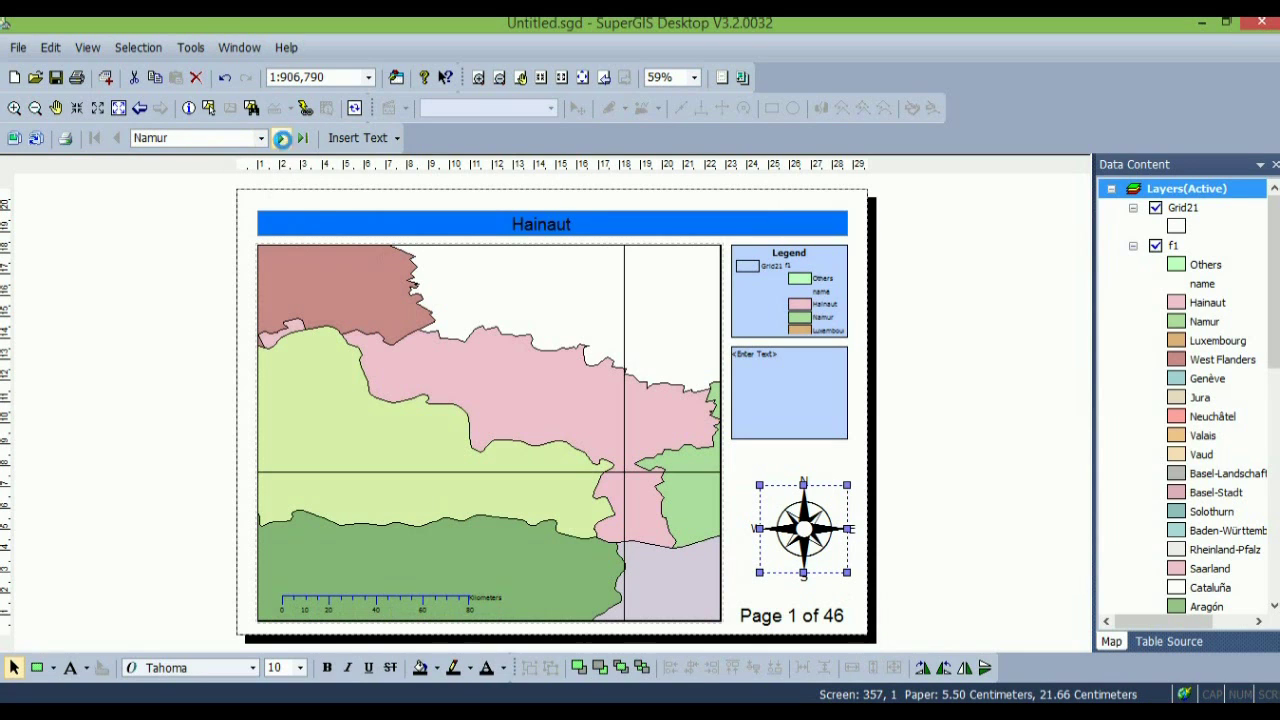
Preview the Namur map book page and return to the Hainaut page
click(281, 140)
click(116, 140)
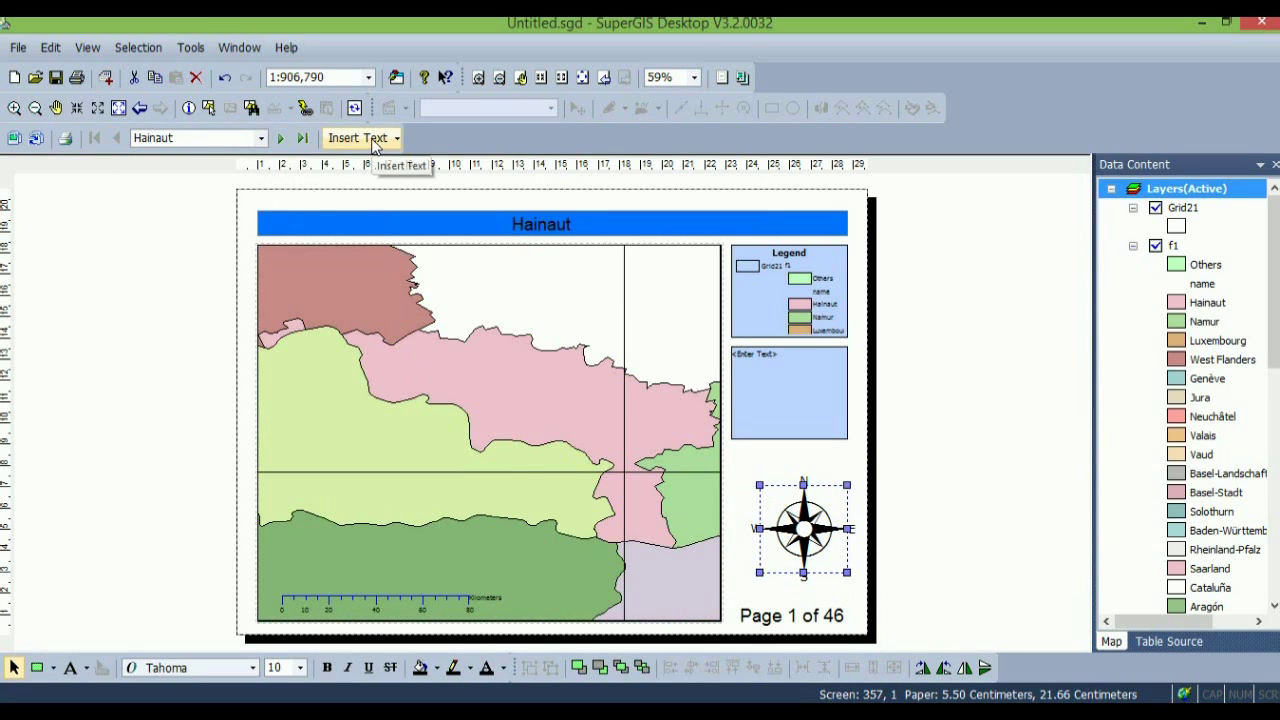